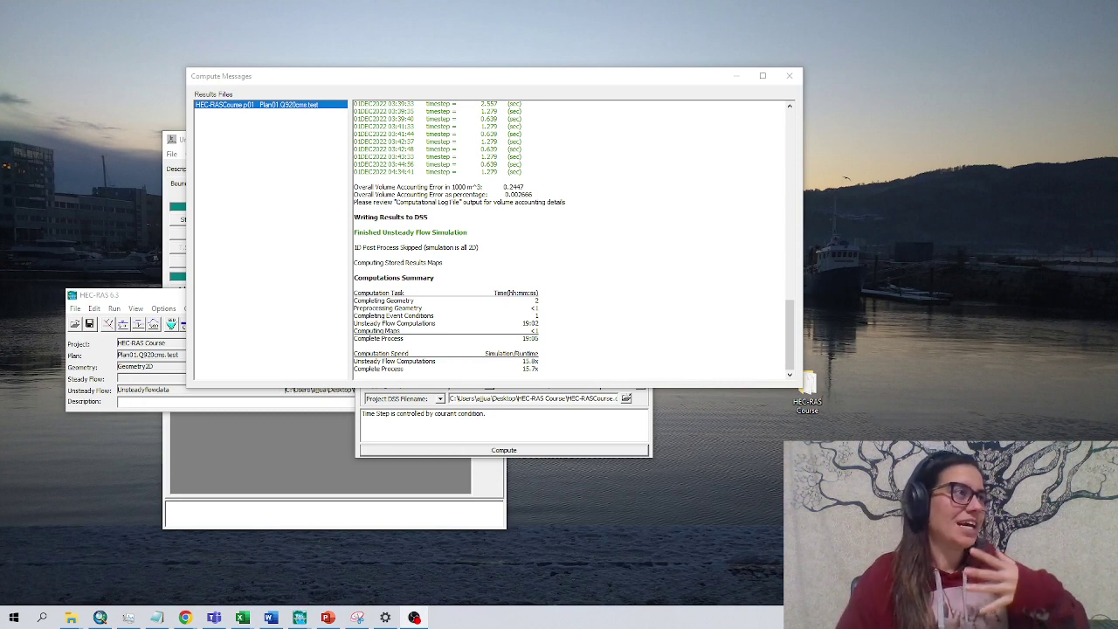
Close the finished Compute Messages window and launch RAS Mapper from the main HEC-RAS window
click(300, 617)
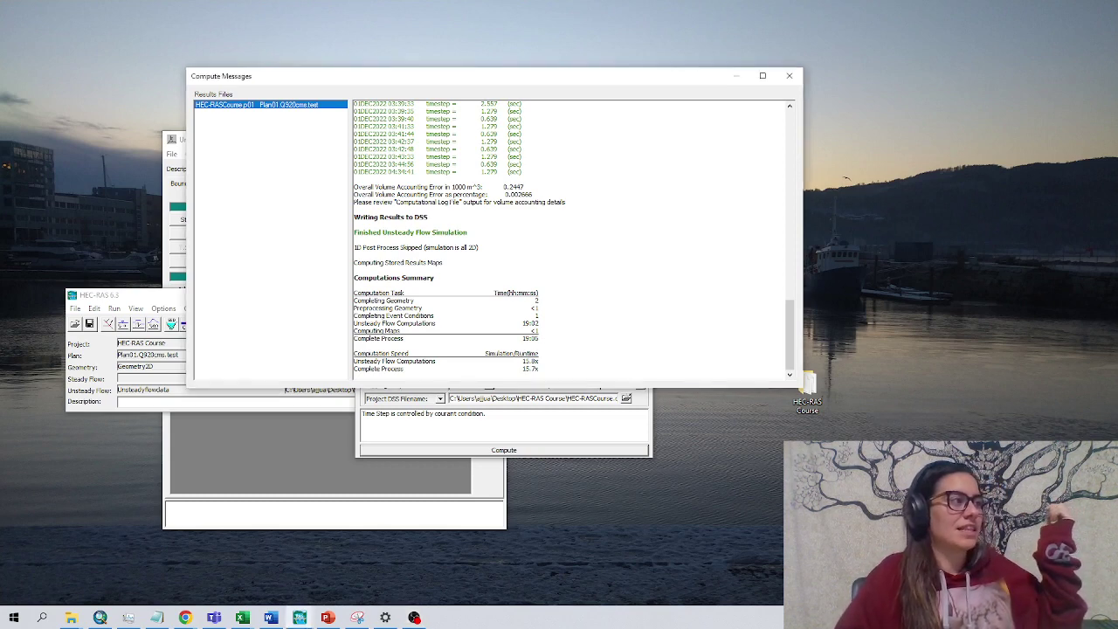
click(790, 77)
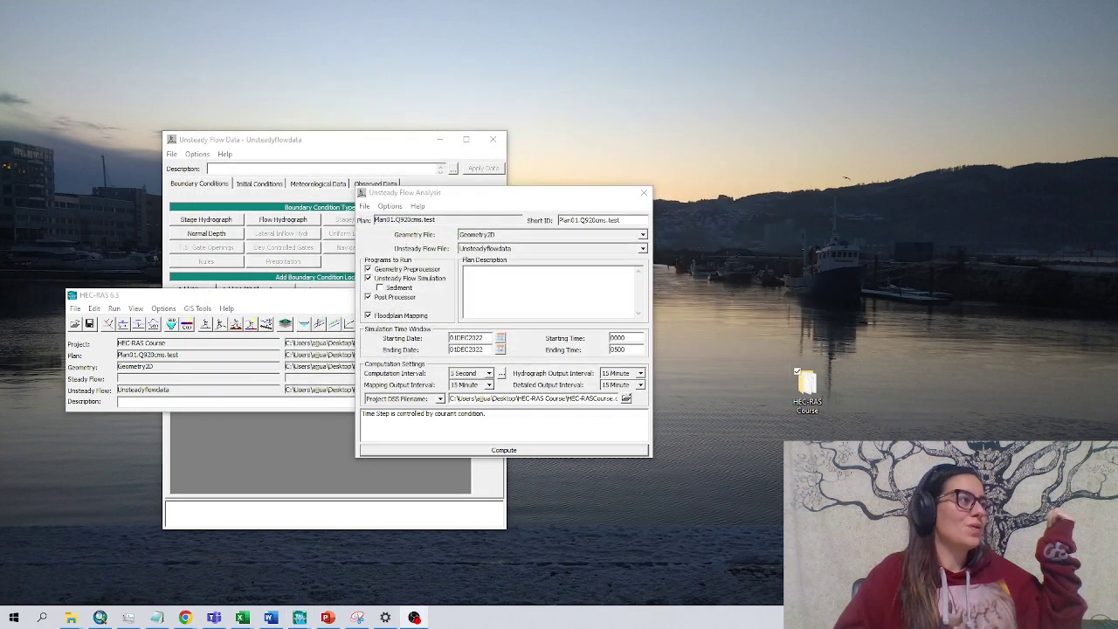
click(256, 306)
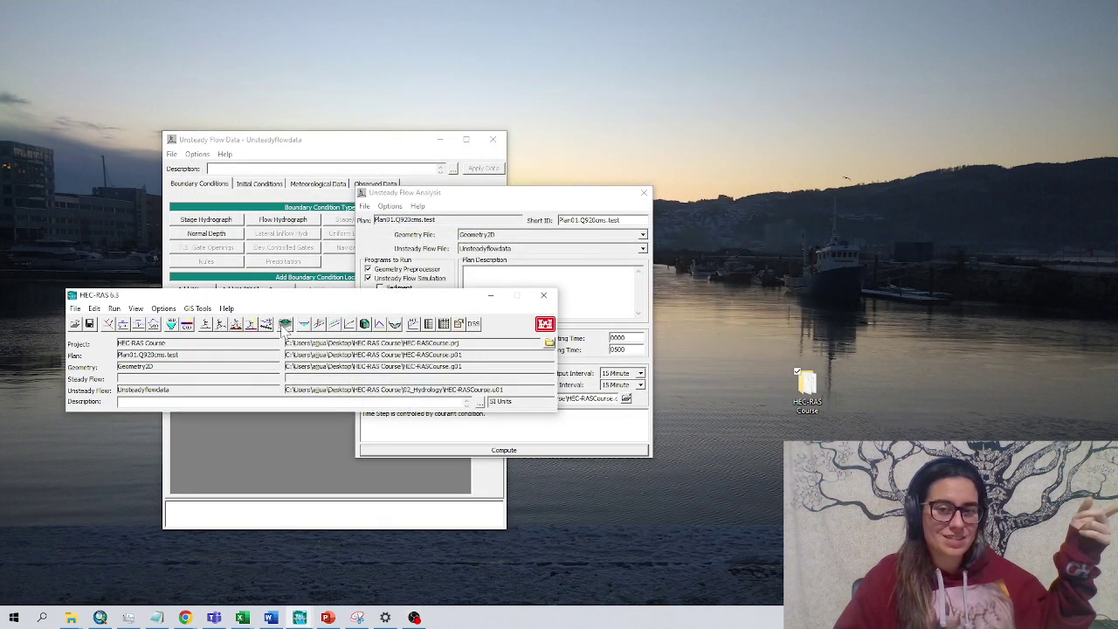
click(285, 325)
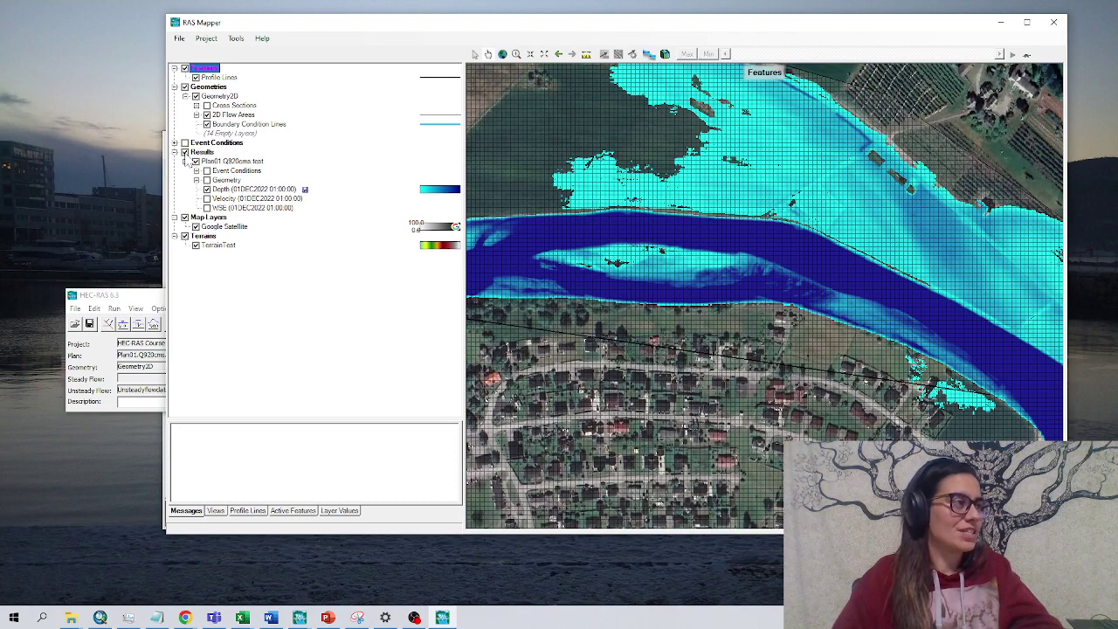
Zoom out to the full Plan01 depth map and bring up the Map Layers context menu
scroll(696, 284, down, 3)
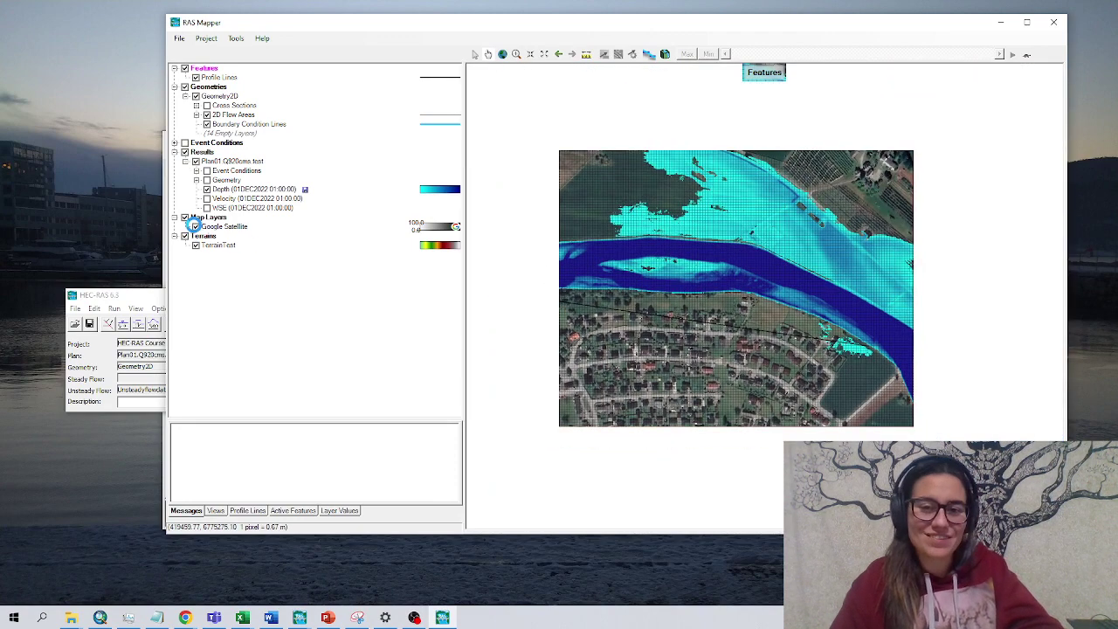
right_click(204, 217)
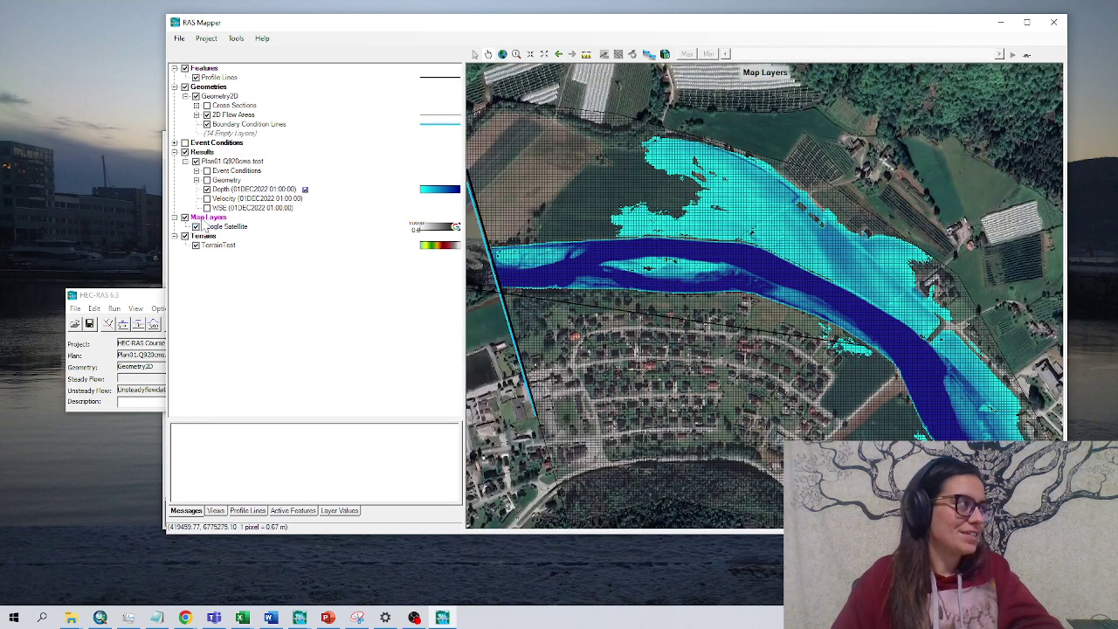
mouse_move(234, 260)
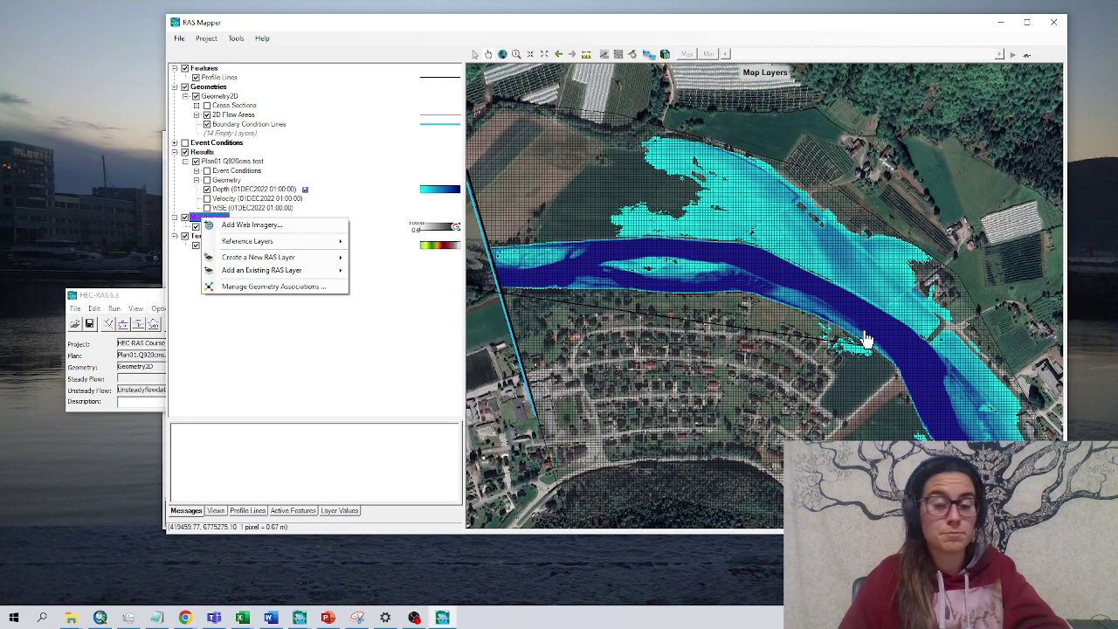
Turn off the Depth results layer, then turn on and select the Velocity layer
click(313, 327)
click(207, 189)
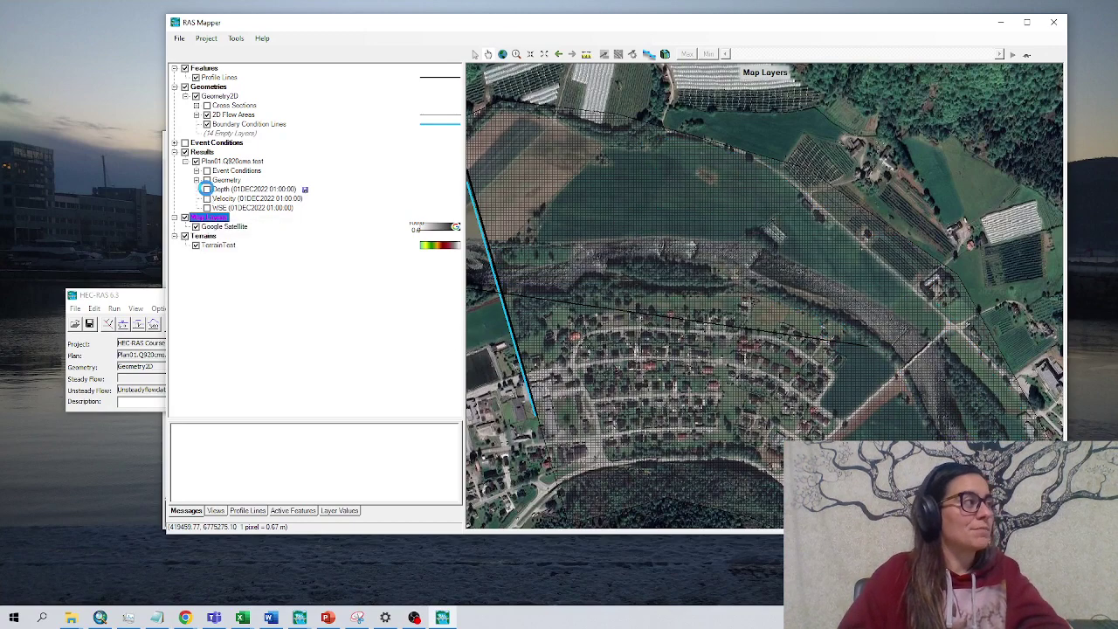
click(207, 189)
click(225, 191)
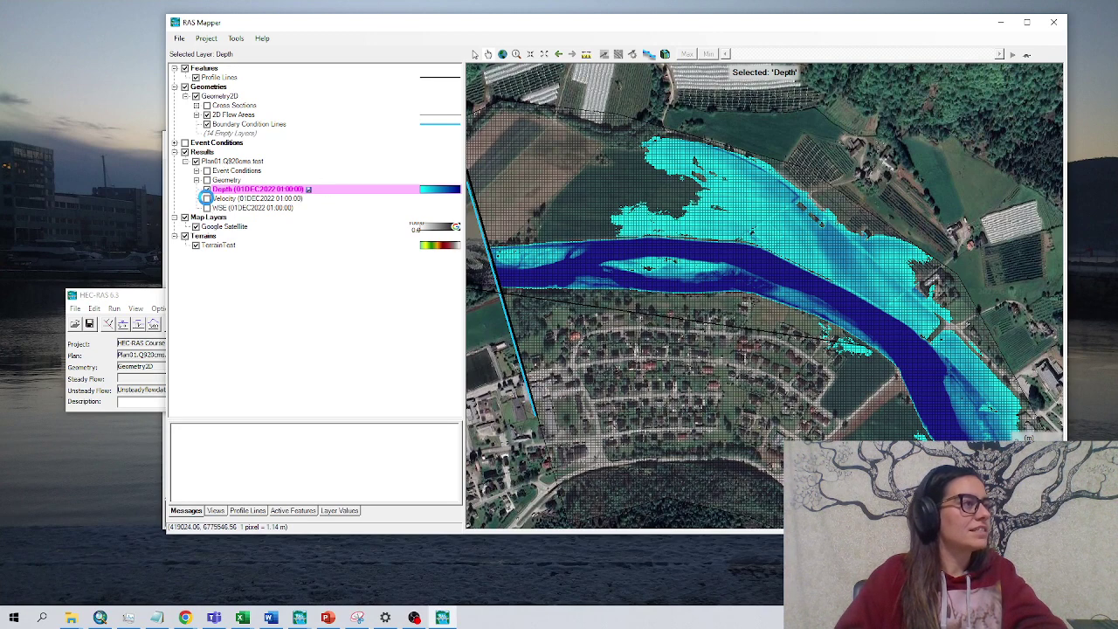
click(207, 198)
click(206, 189)
click(228, 200)
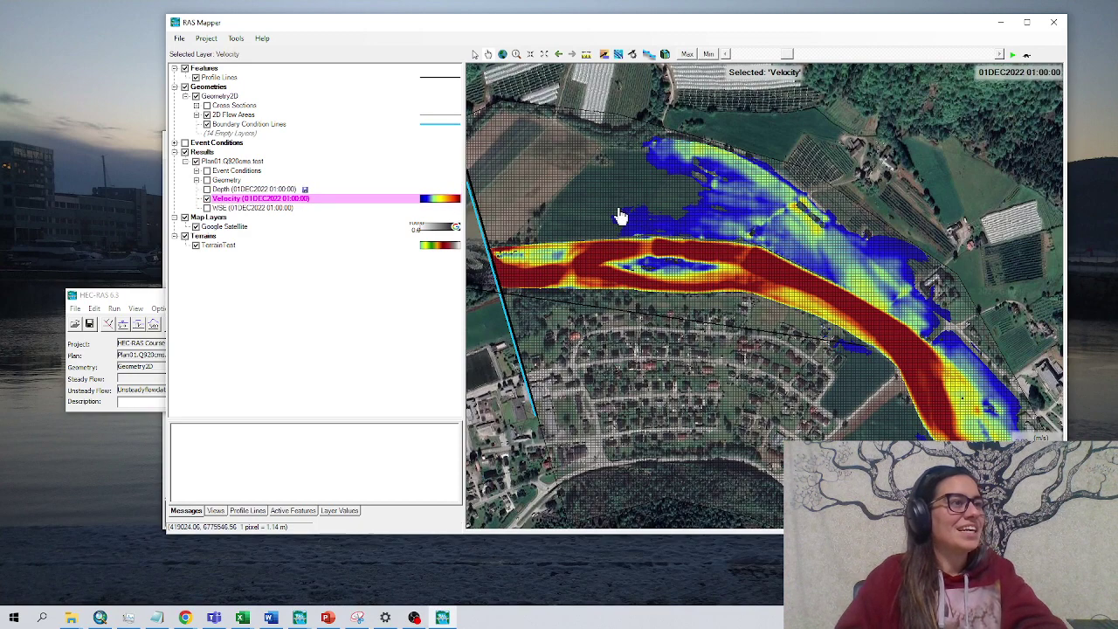
scroll(703, 307, up, 1)
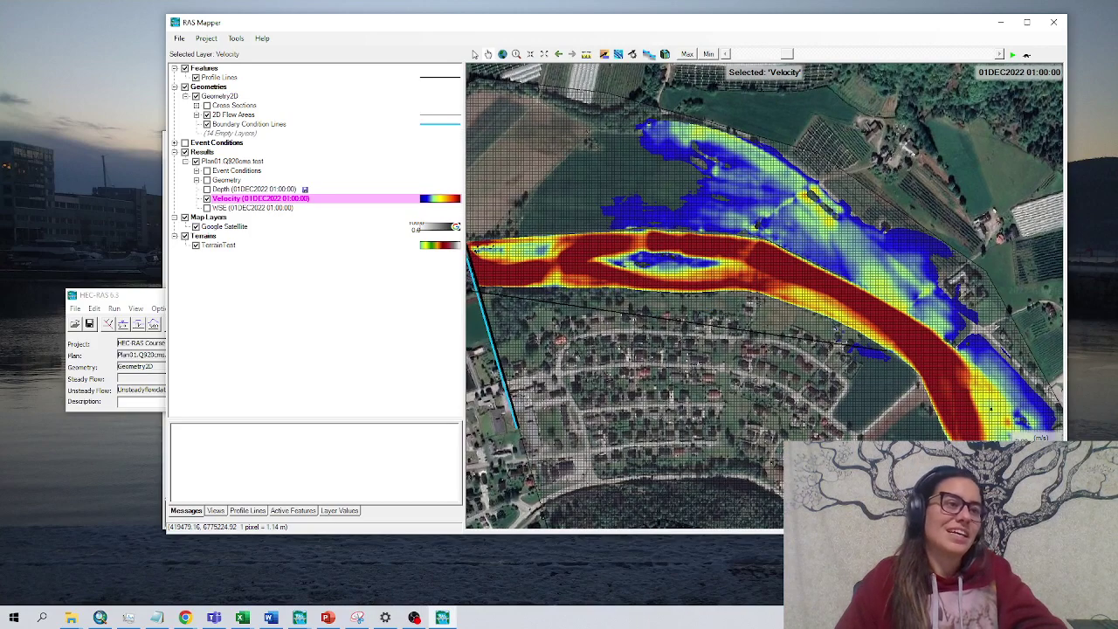
Enter 3 as the Velocity surface colour ramp maximum and close Layer Properties
double_click(448, 204)
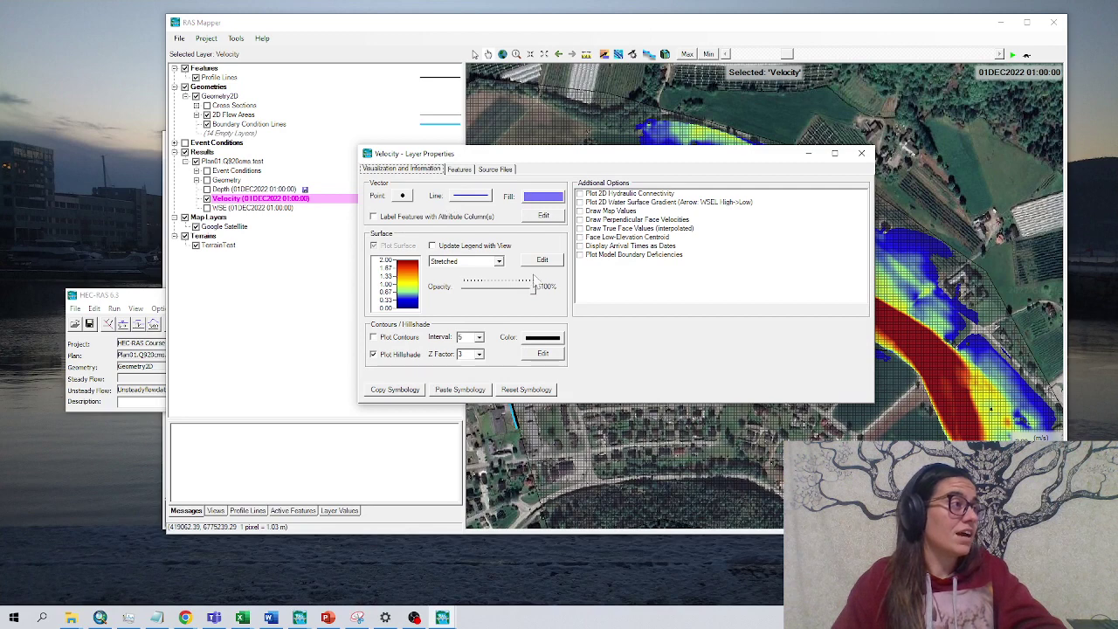
click(553, 261)
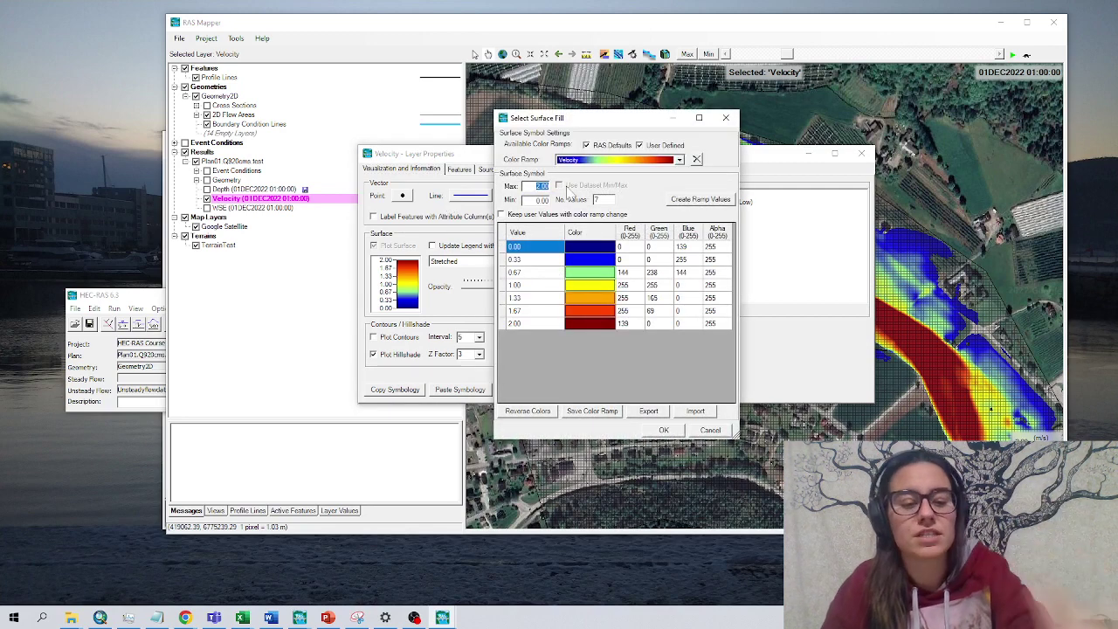
text(3)
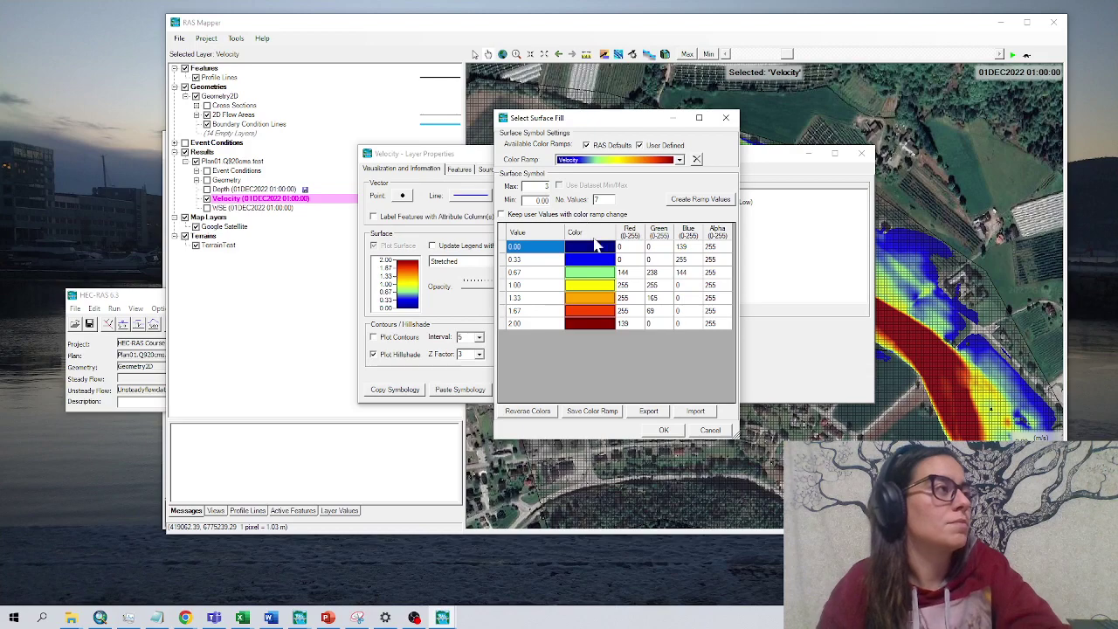
click(663, 431)
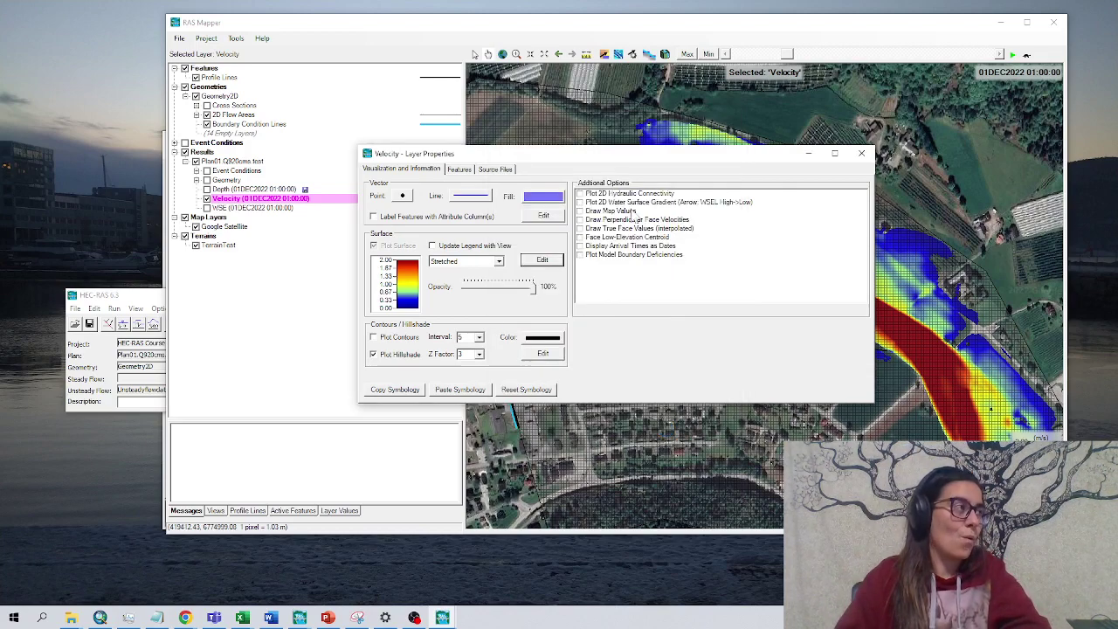
click(861, 153)
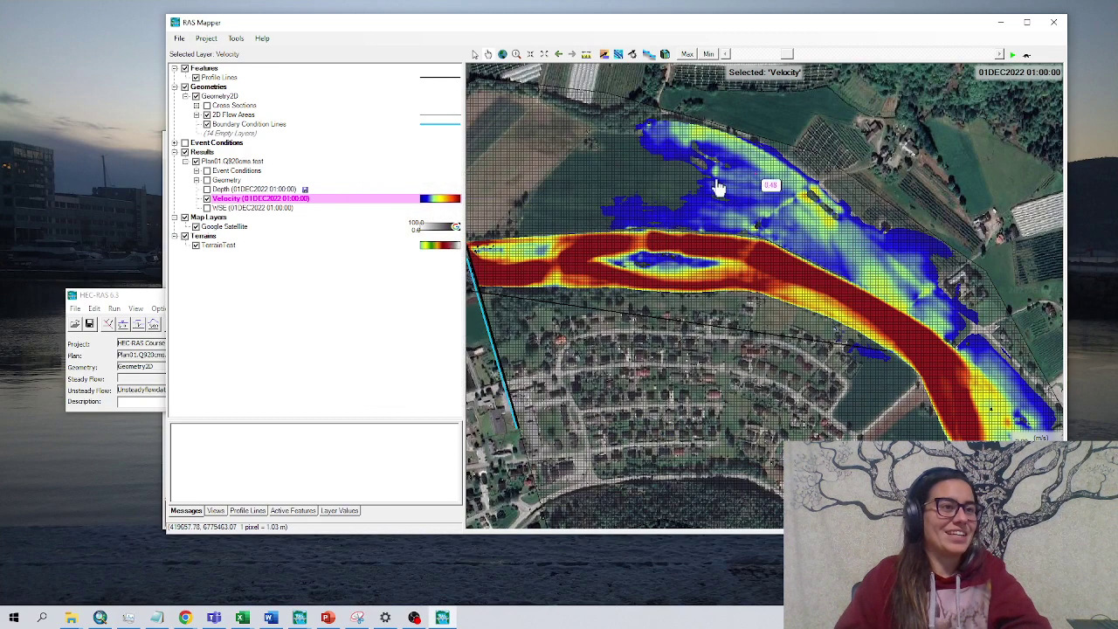
Set the maximum to 3 again and regenerate ramp values spanning 0 to 3 in 0.5 steps
double_click(428, 203)
click(546, 262)
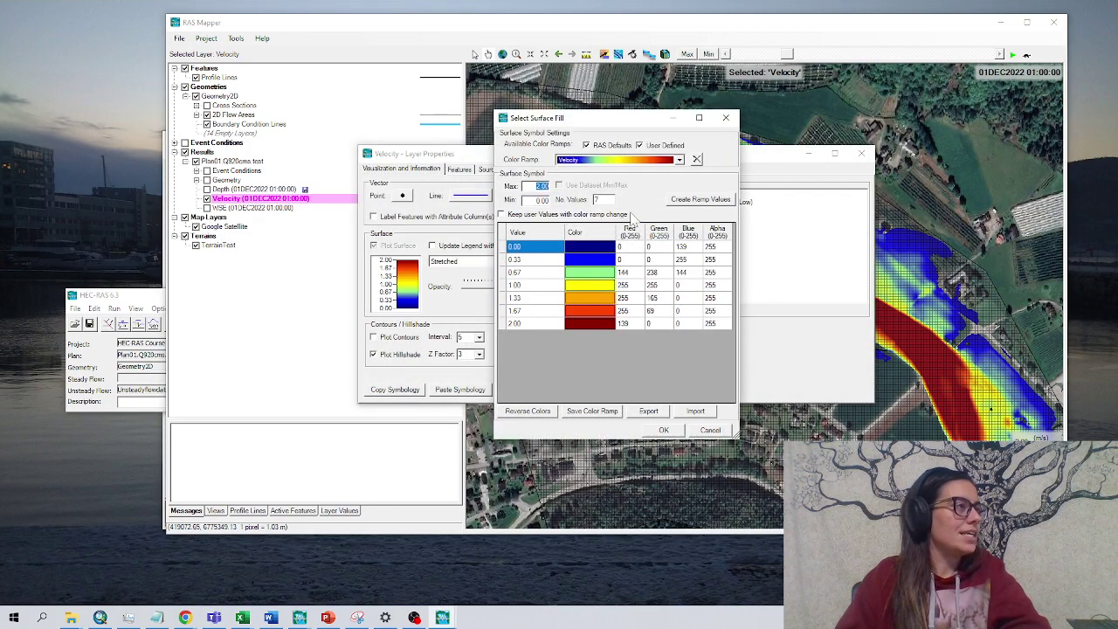
text(3)
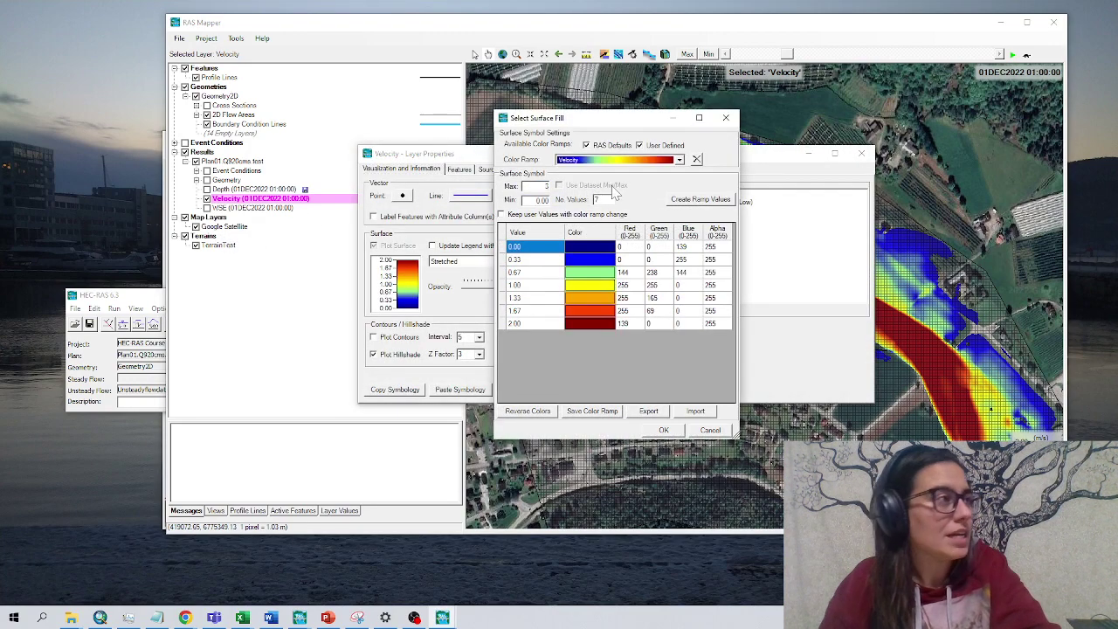
click(700, 200)
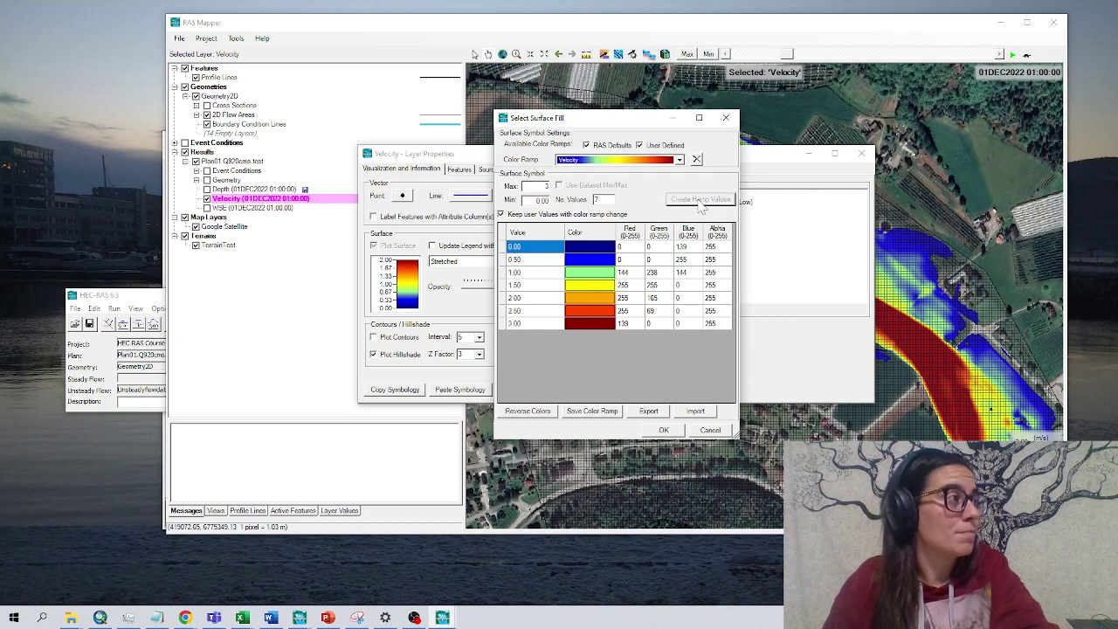
click(664, 429)
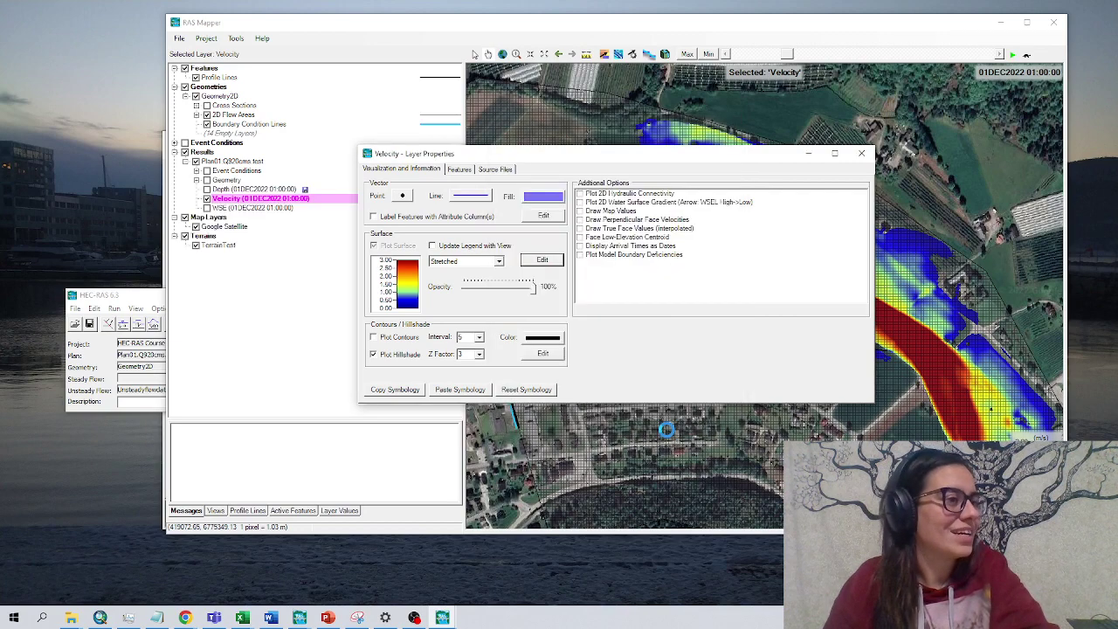
click(861, 155)
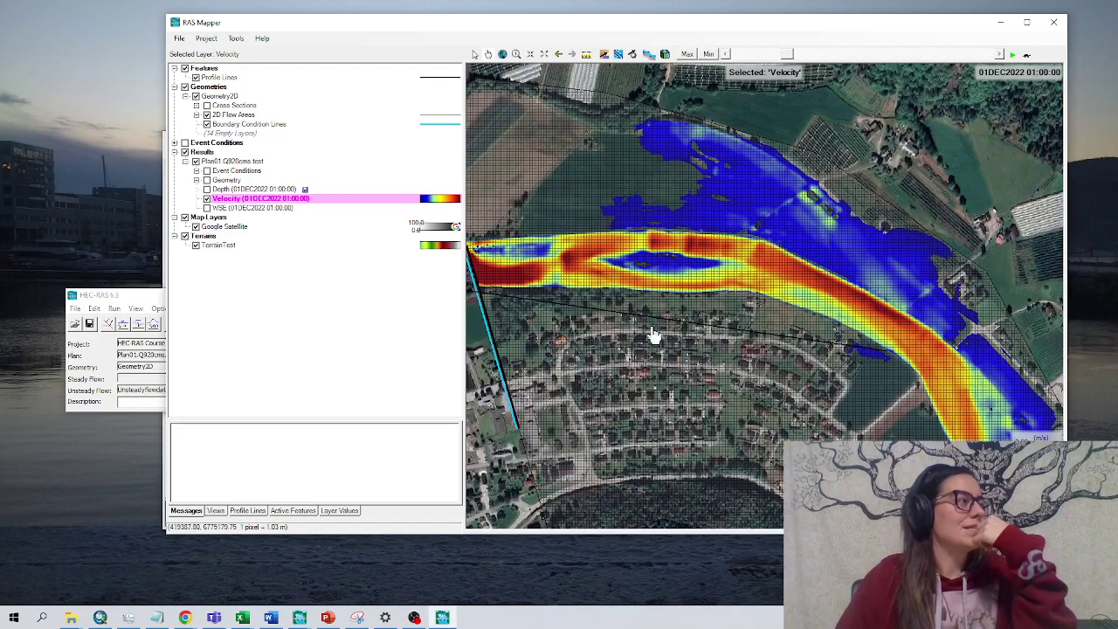
Maximize RAS Mapper, play the velocity results through time, and step back to 01DEC2022 01:00:00
drag(754, 341, 603, 253)
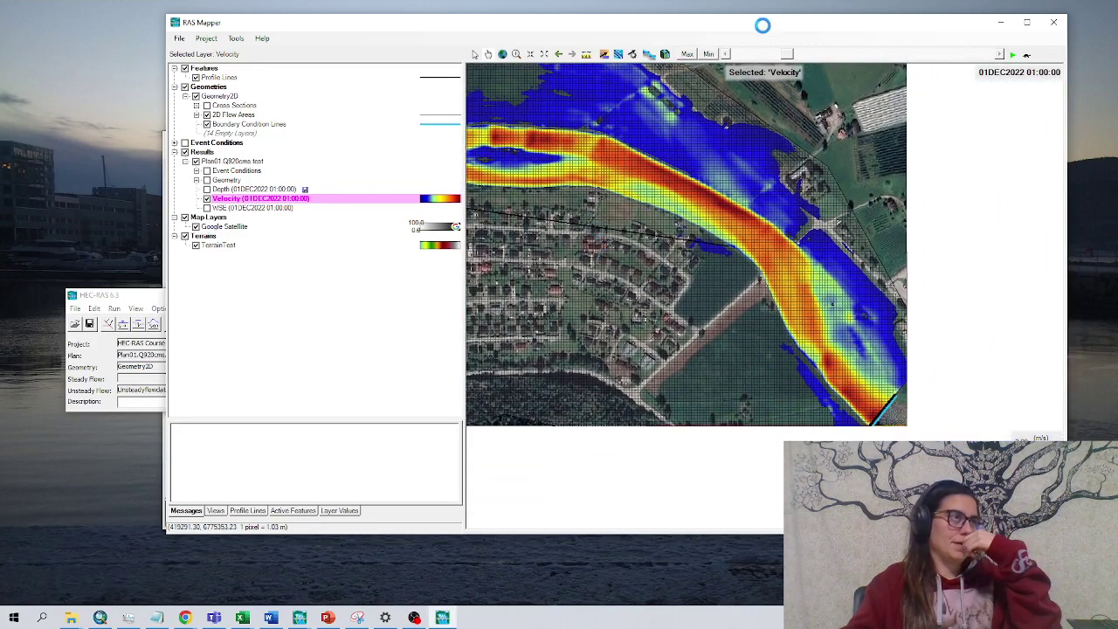
drag(789, 57, 736, 55)
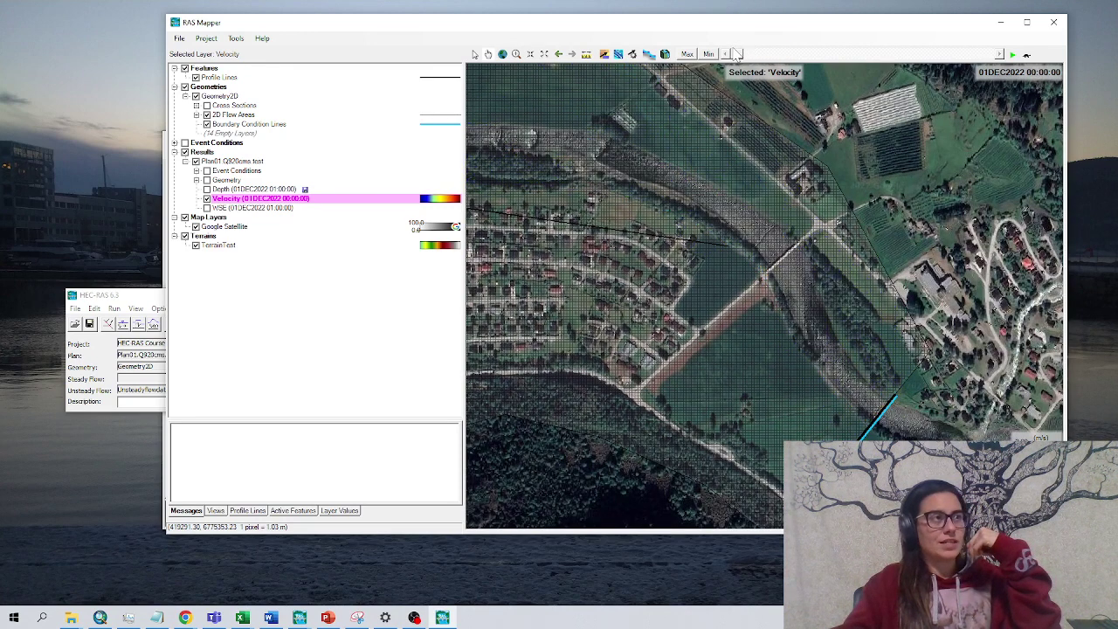
click(1027, 22)
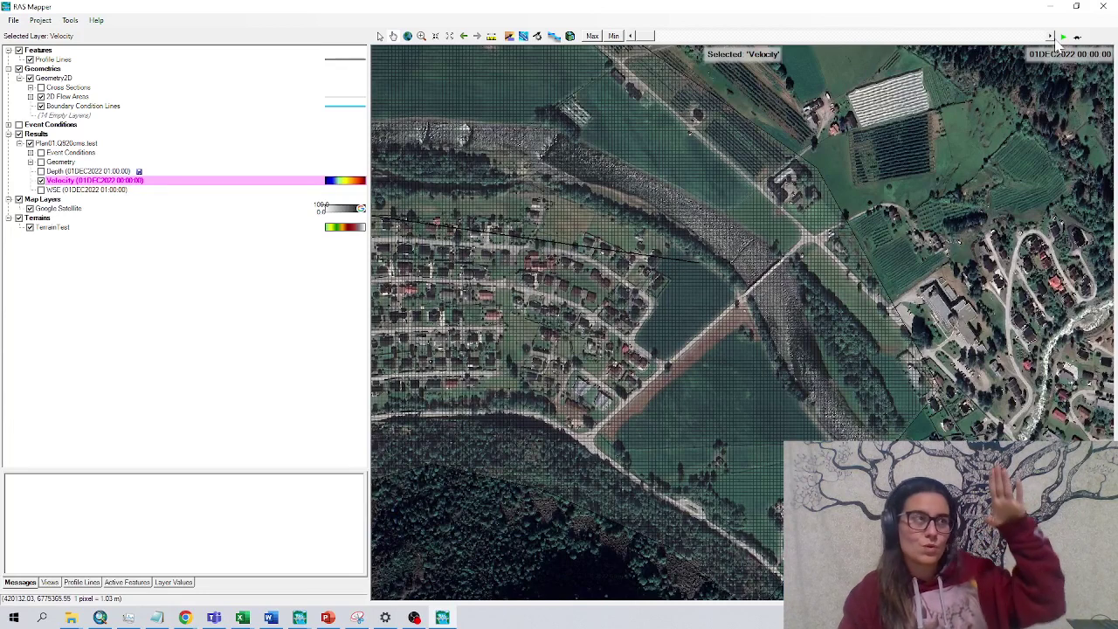
click(1050, 36)
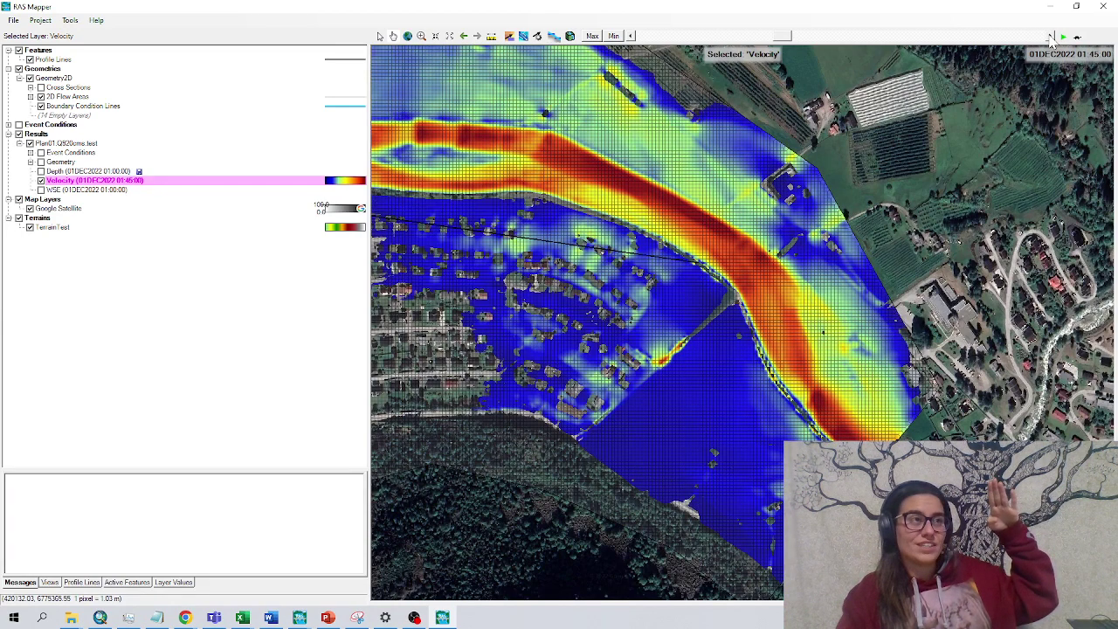
click(630, 36)
click(631, 36)
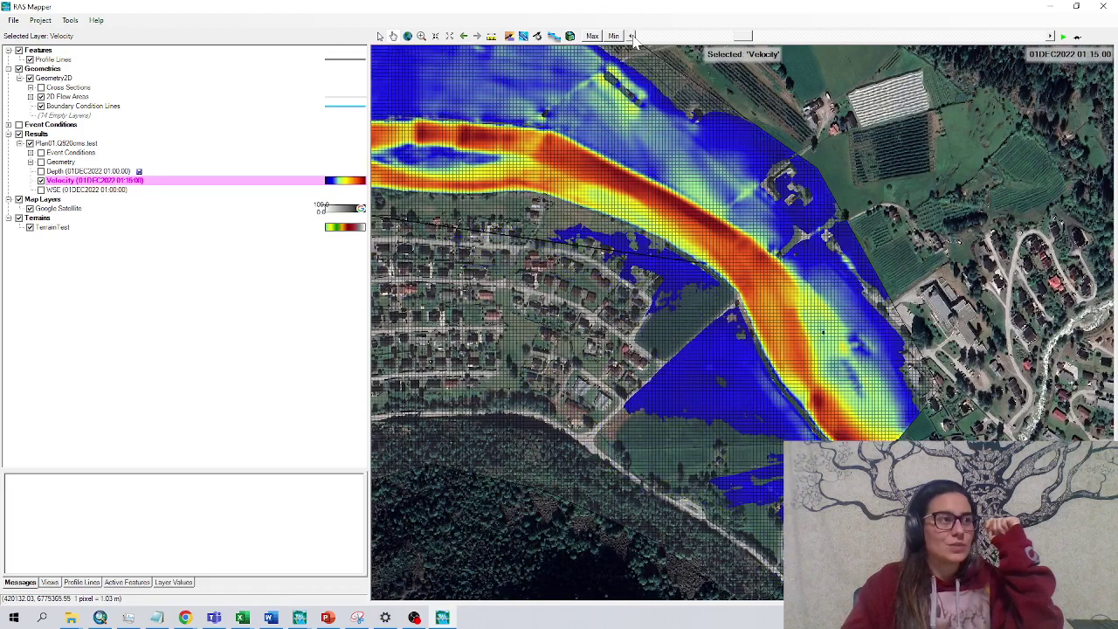
click(631, 36)
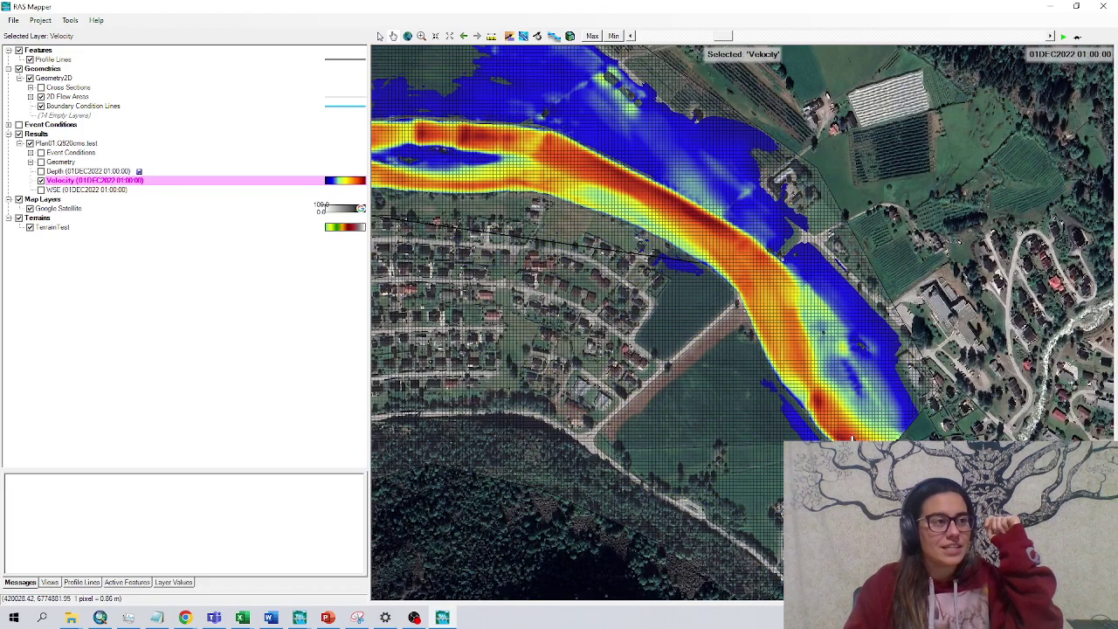
scroll(852, 436, up, 6)
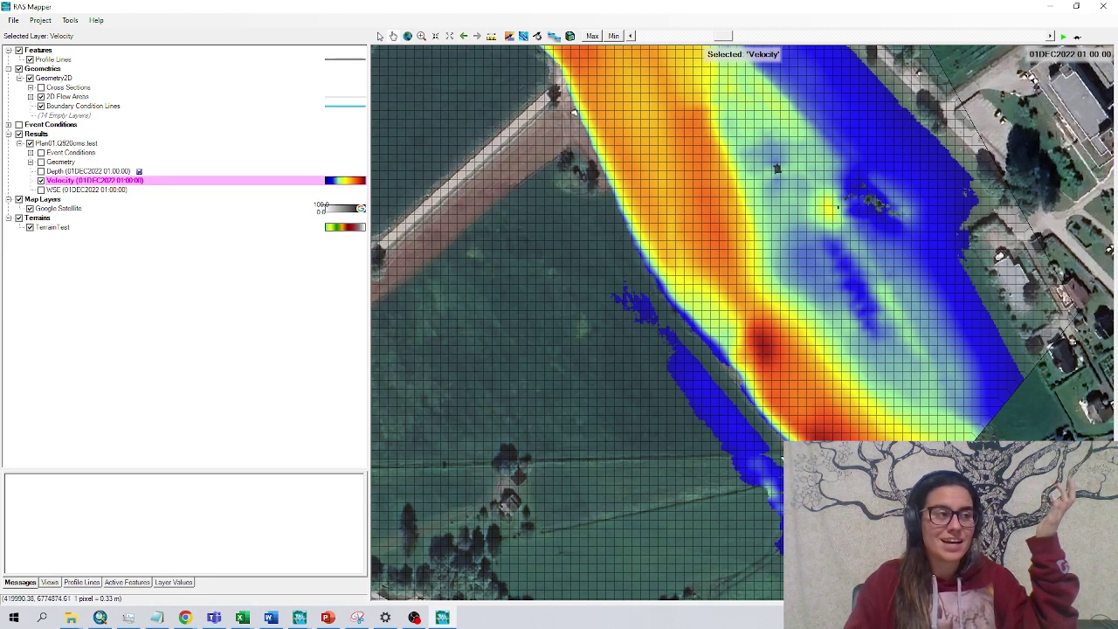
Draw Profile Line 2 across the river channel next to Profile Line 1
mouse_move(691, 413)
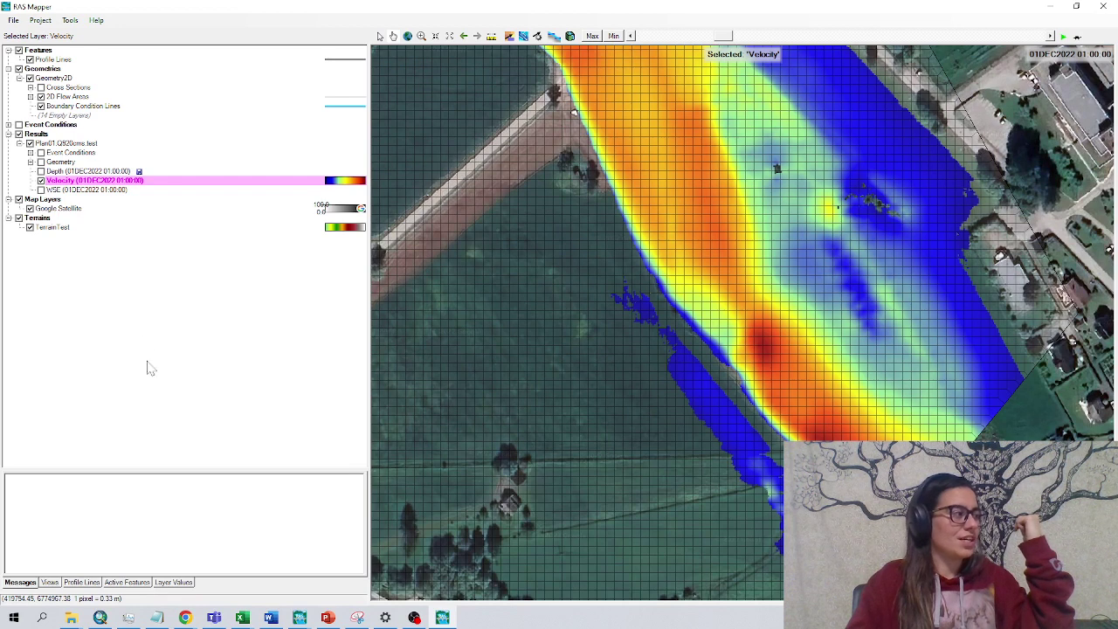
click(81, 583)
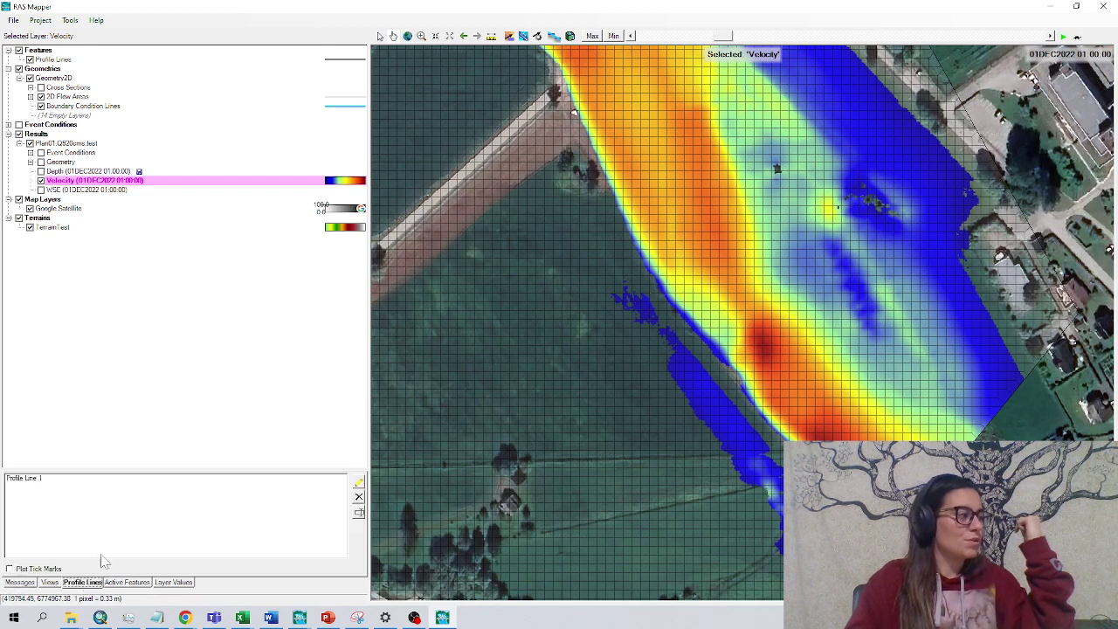
click(358, 481)
click(900, 351)
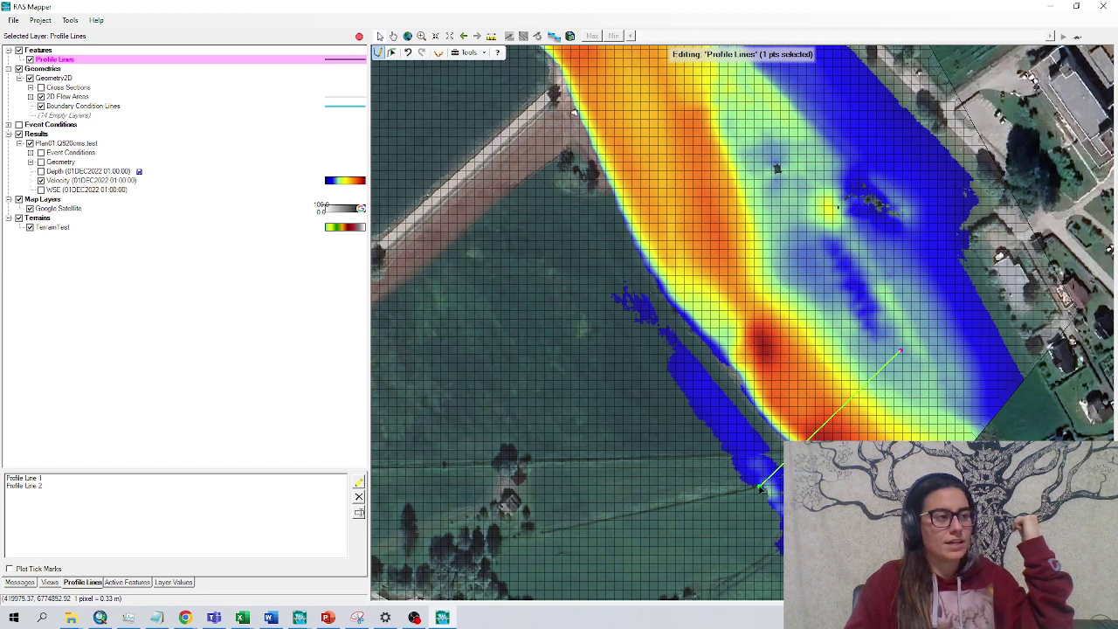
double_click(760, 487)
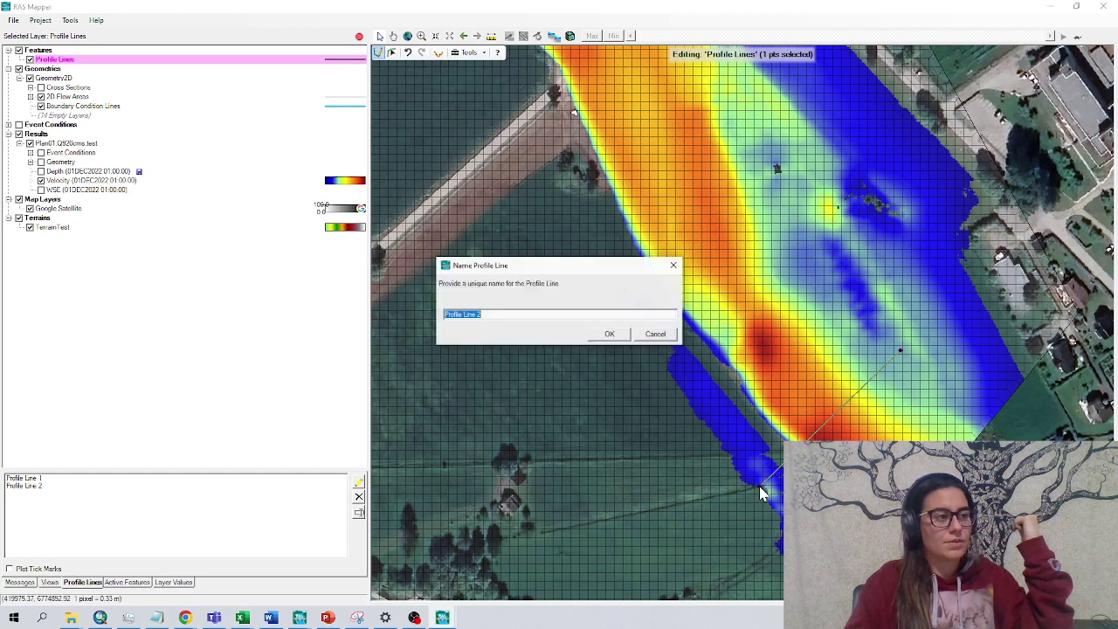
click(609, 335)
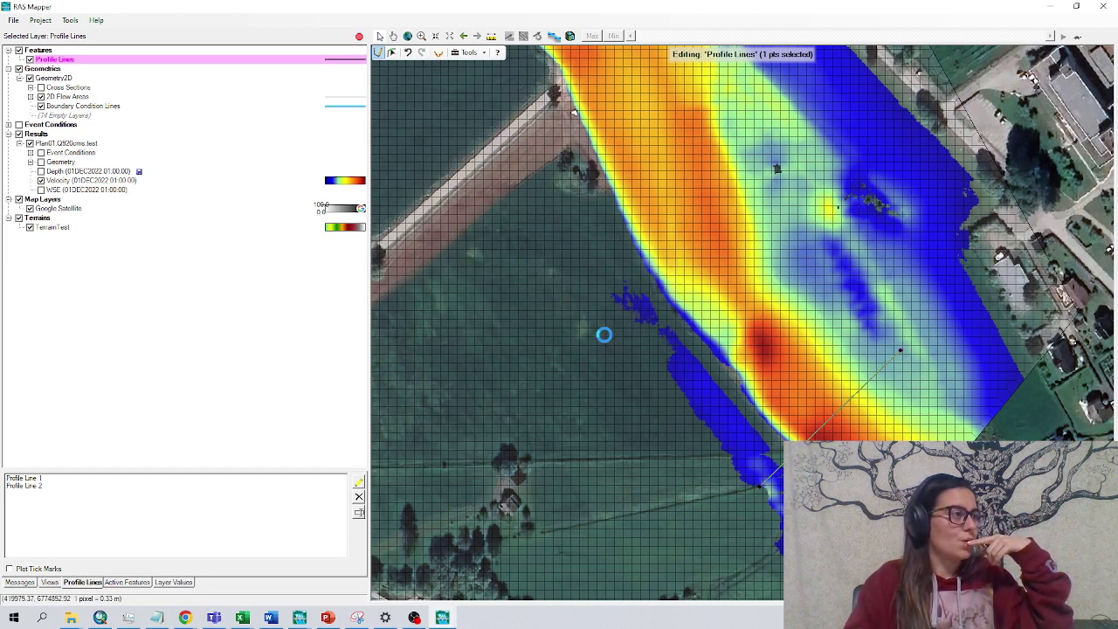
Show the WSE results layer on the map in place of Velocity
right_click(37, 491)
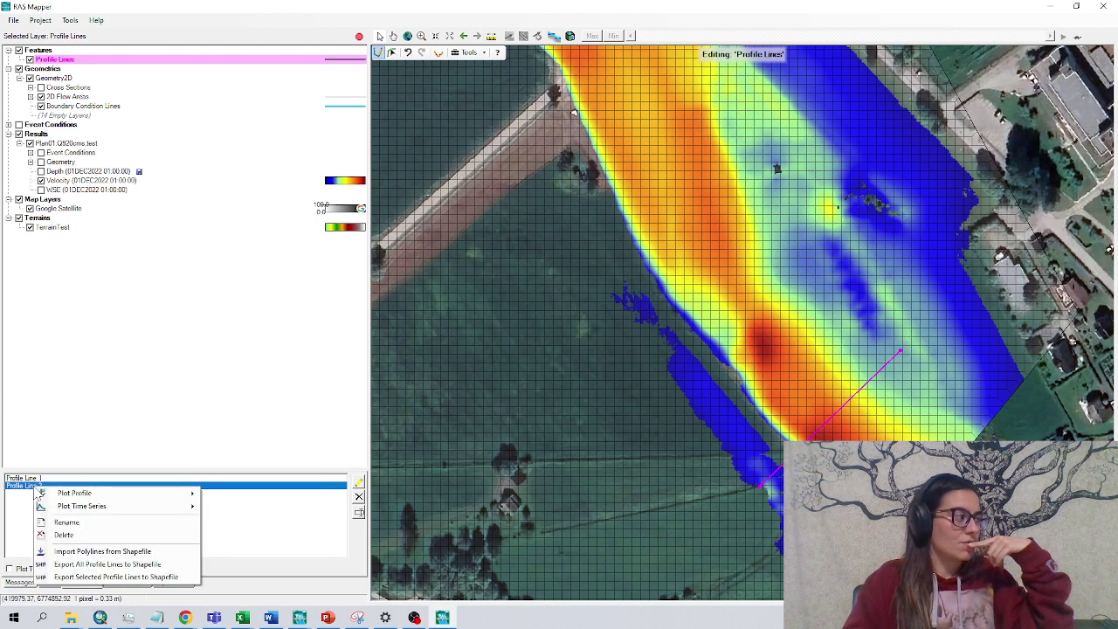
mouse_move(70, 497)
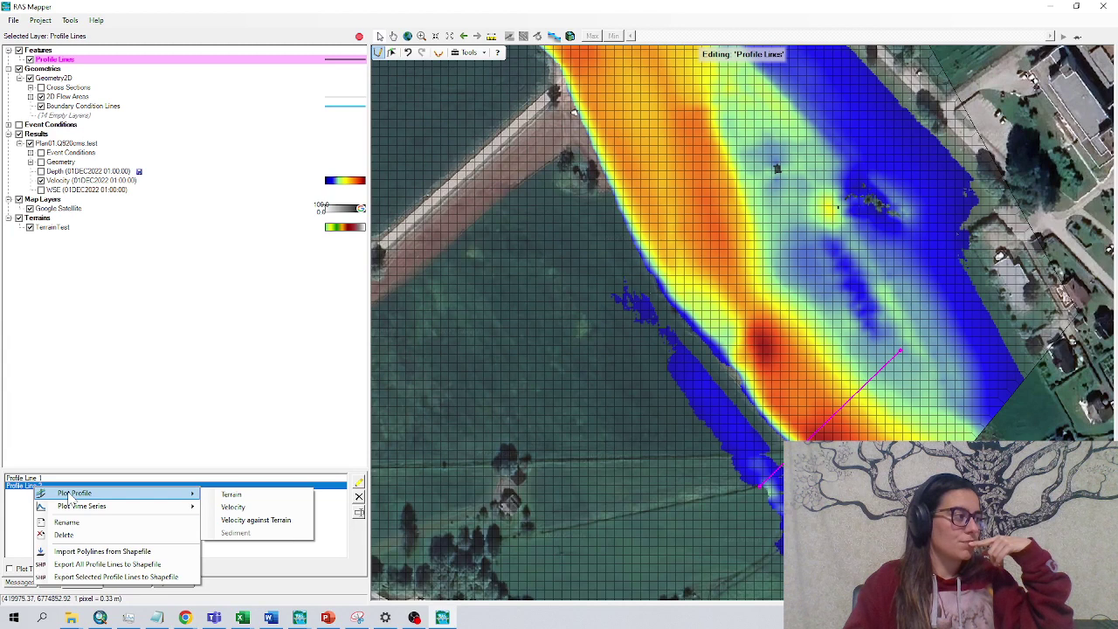
click(40, 189)
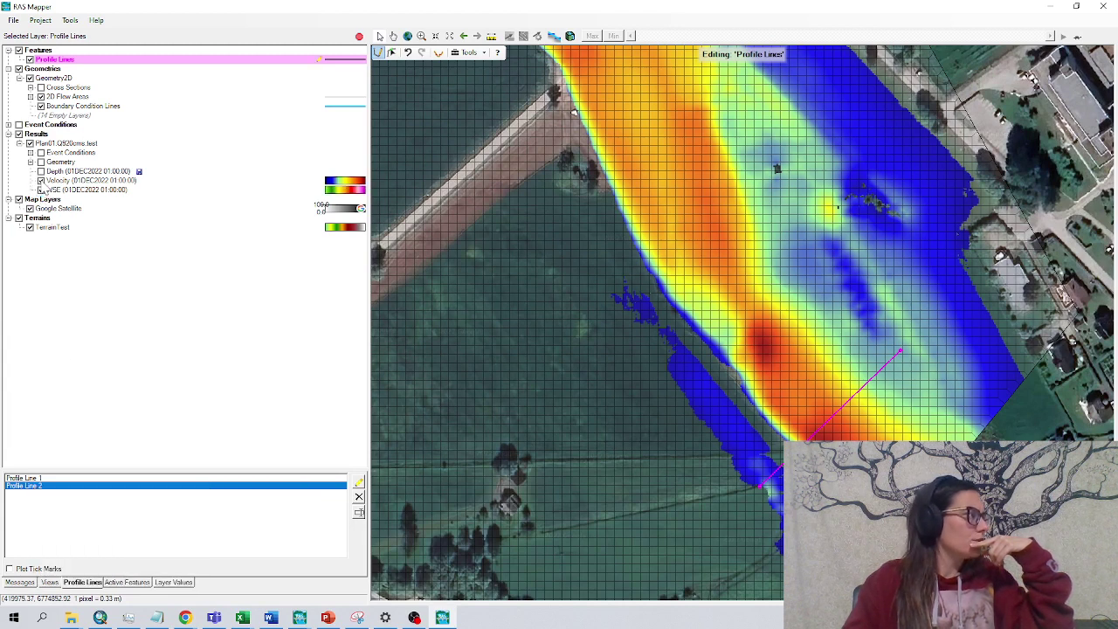
click(40, 180)
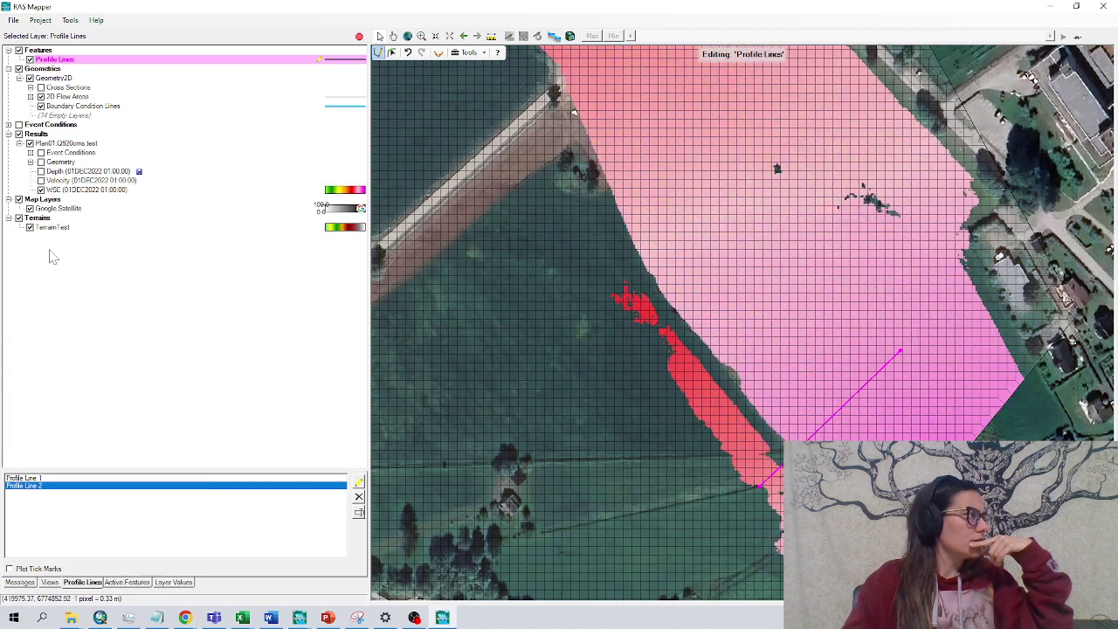
right_click(50, 494)
Plot WSE along Profile Line 2, move the plot aside, and make WSE the active layer
mouse_move(88, 493)
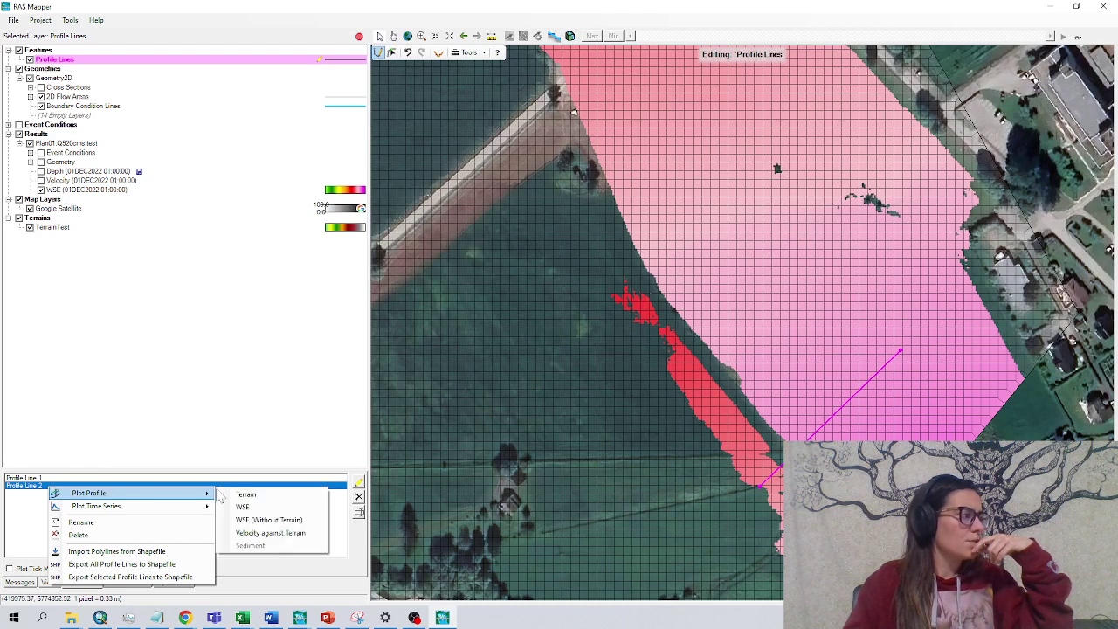
click(261, 507)
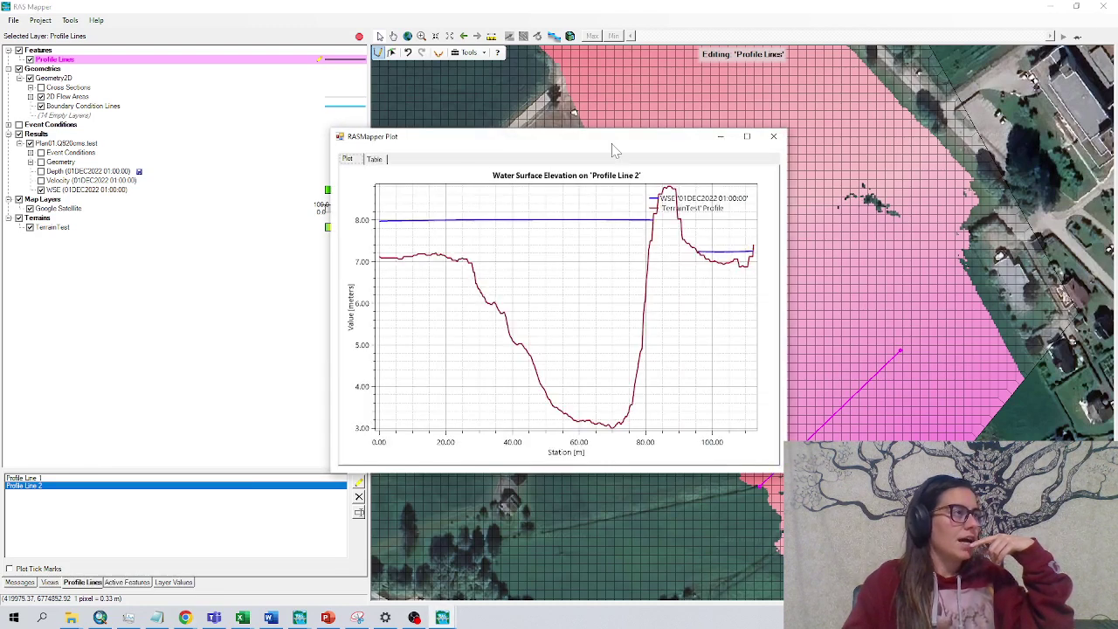
drag(611, 144, 491, 160)
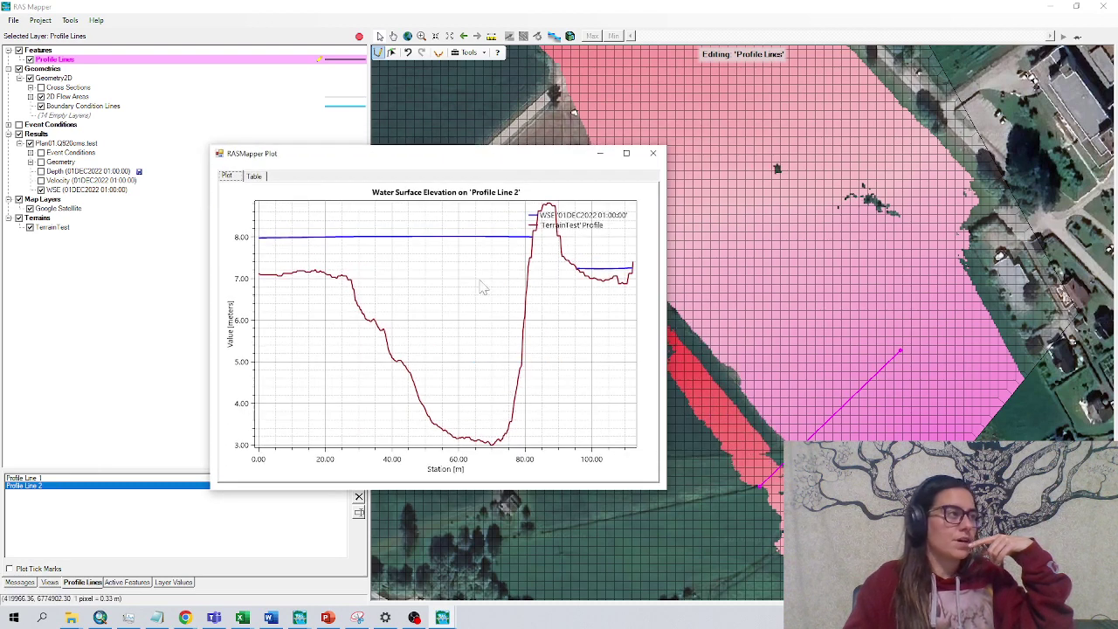
click(87, 190)
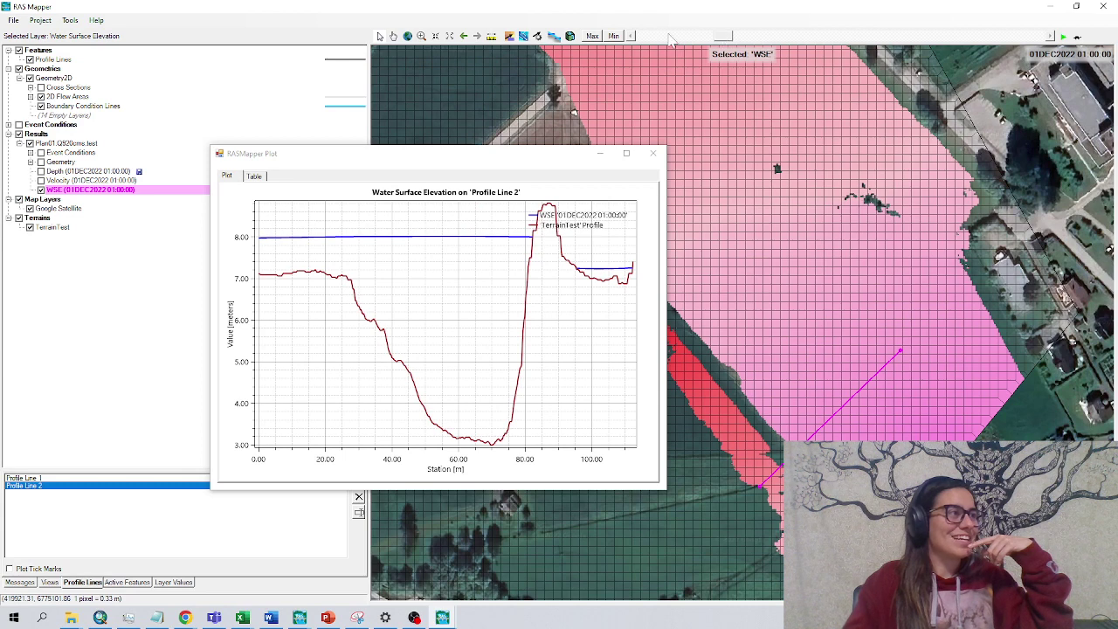
Rewind the results to 00:00:00 and step forward to compare water surface profiles
drag(722, 37, 643, 38)
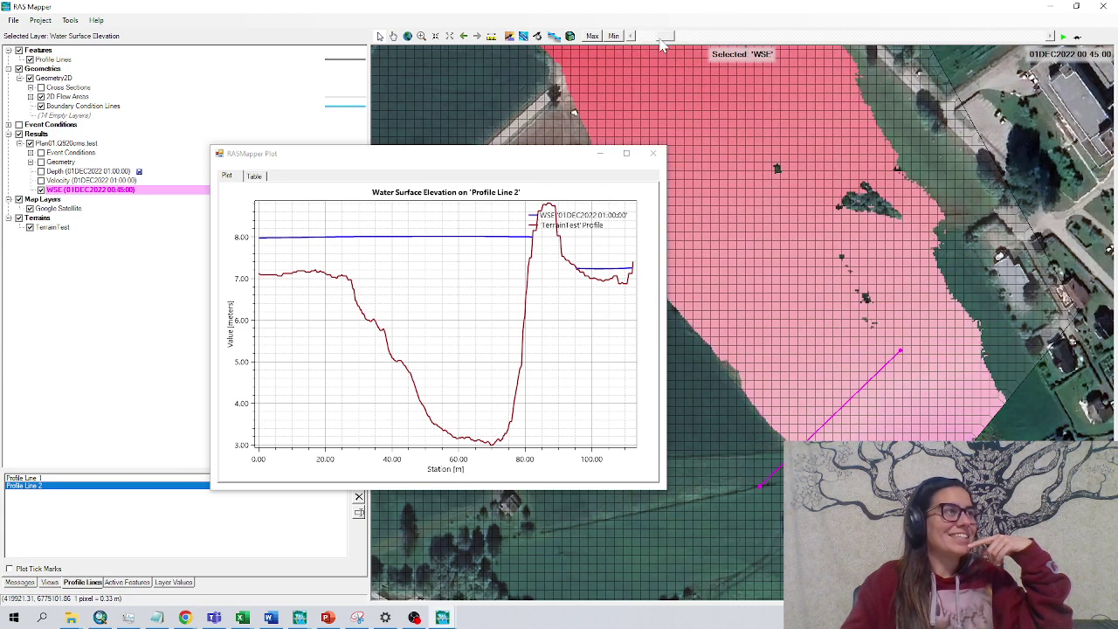
click(1051, 36)
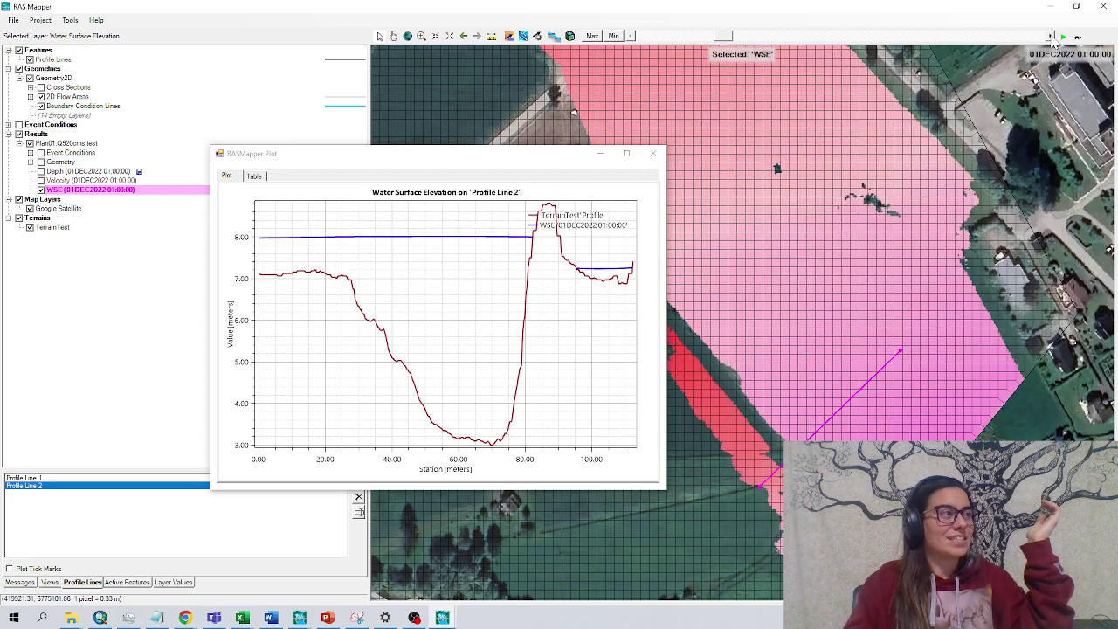
mouse_move(539, 249)
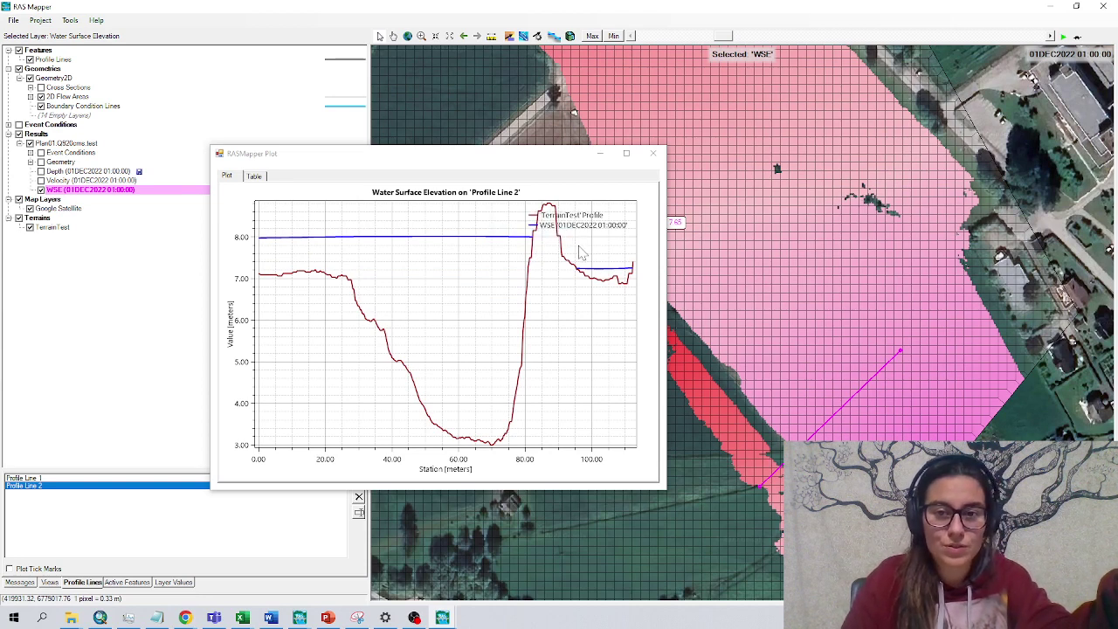
mouse_move(544, 208)
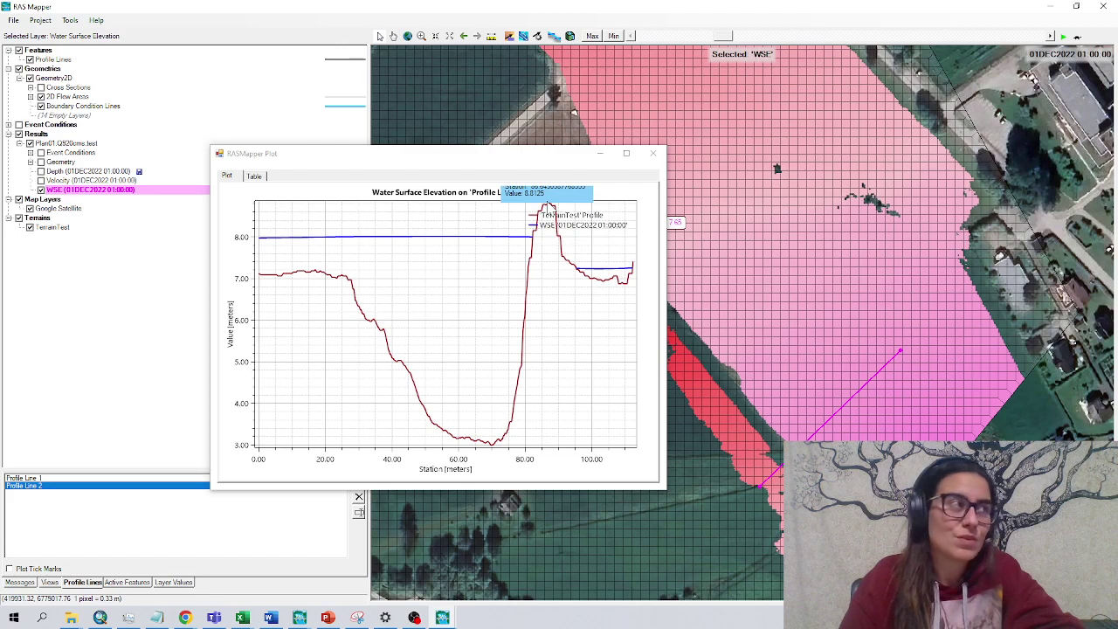
Zoom in and out around Profile Line 2, then close the WSE profile plot
scroll(767, 475, up, 1)
scroll(790, 468, up, 2)
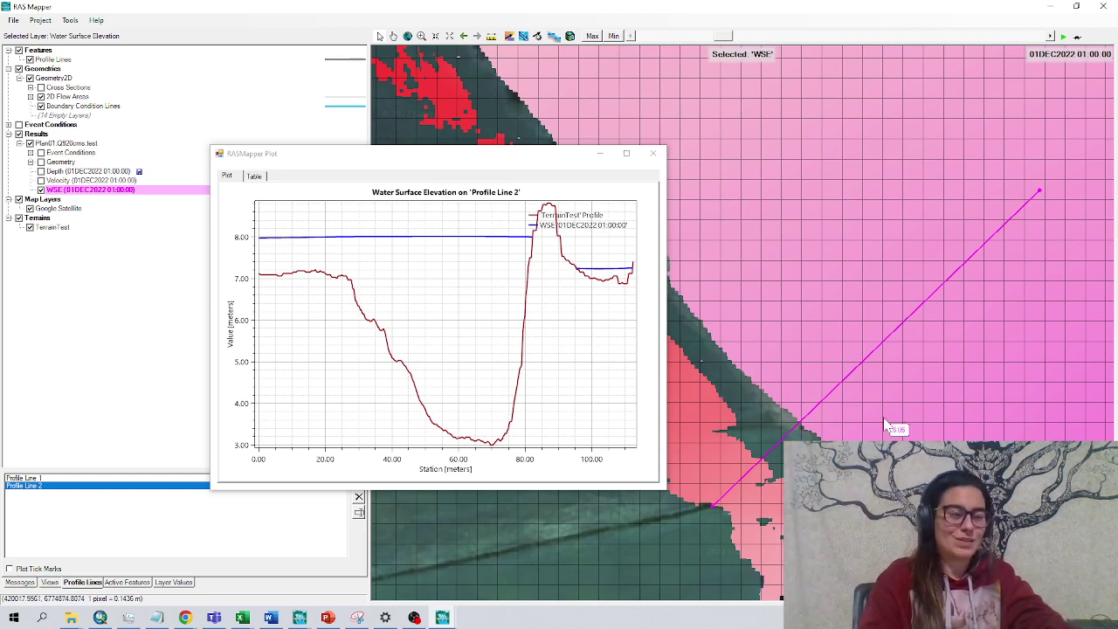
scroll(820, 398, down, 3)
scroll(820, 399, down, 1)
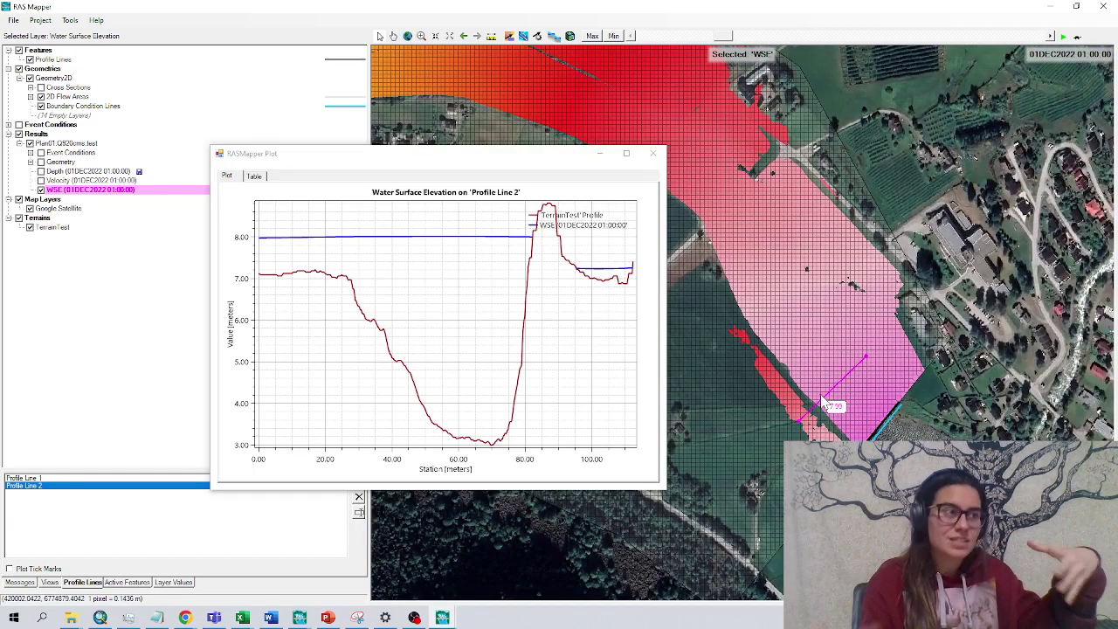
click(652, 153)
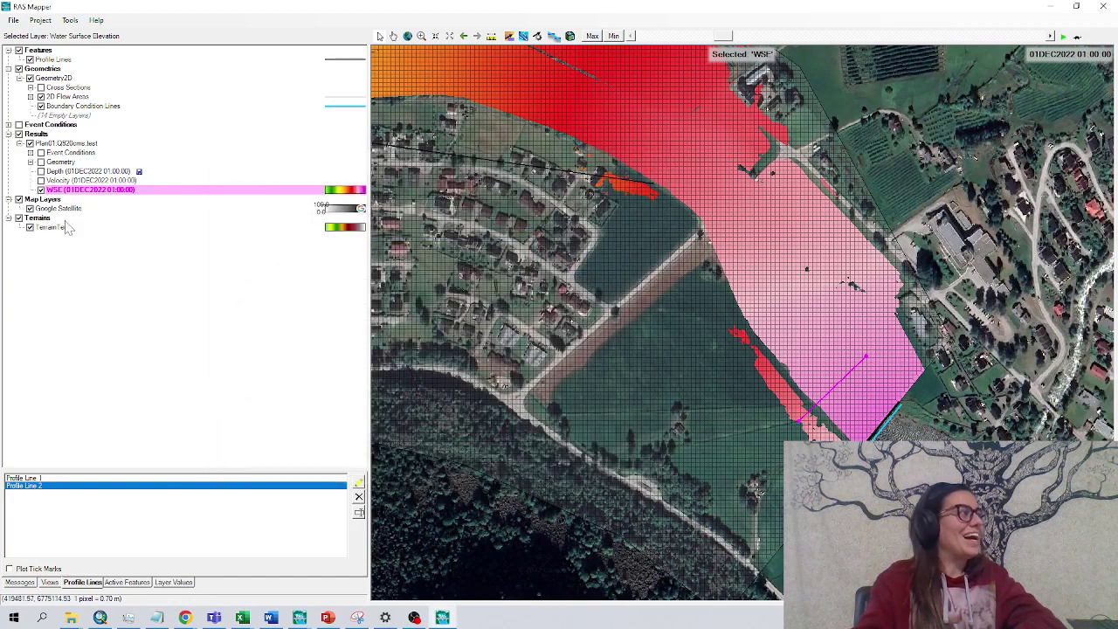
Store the Velocity map for 01DEC2022 02:00:00 as a terrain-based raster and compute it
right_click(58, 144)
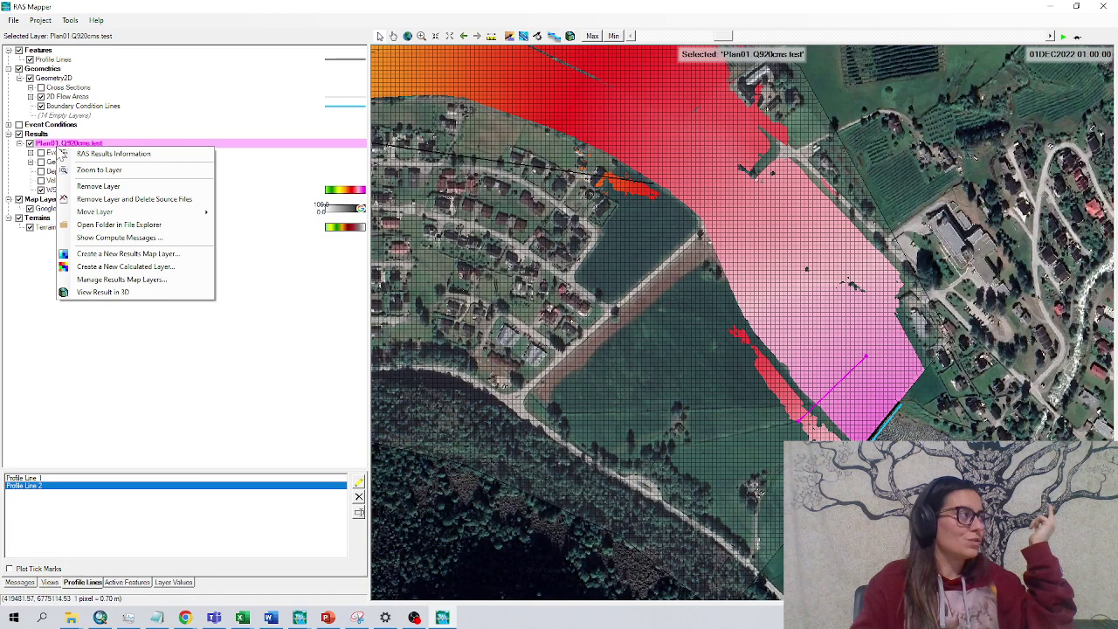
click(112, 280)
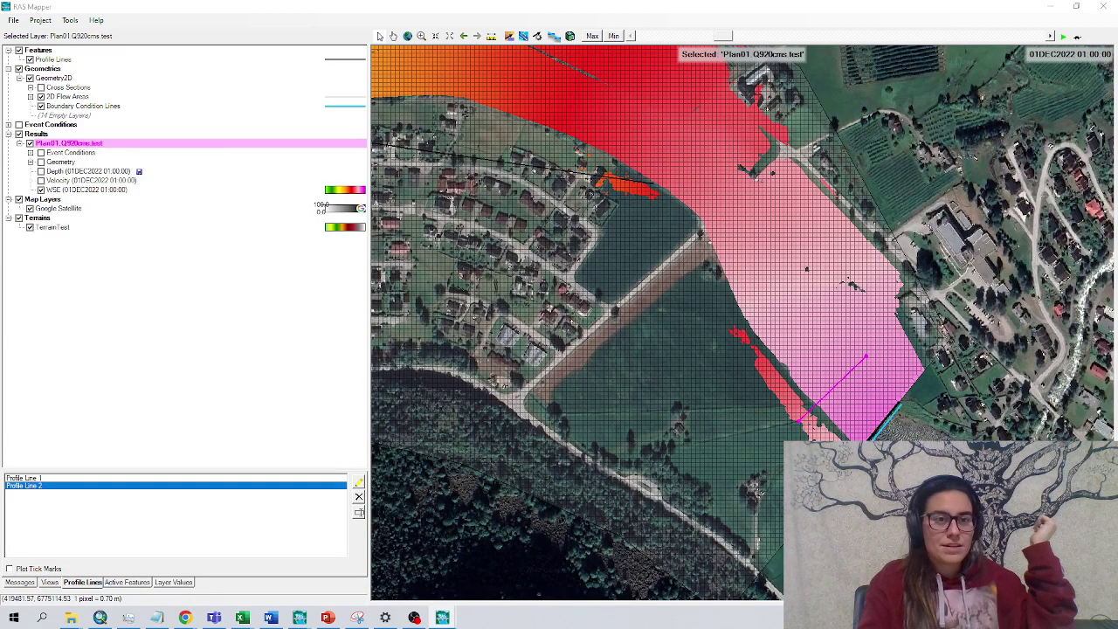
drag(518, 150, 504, 154)
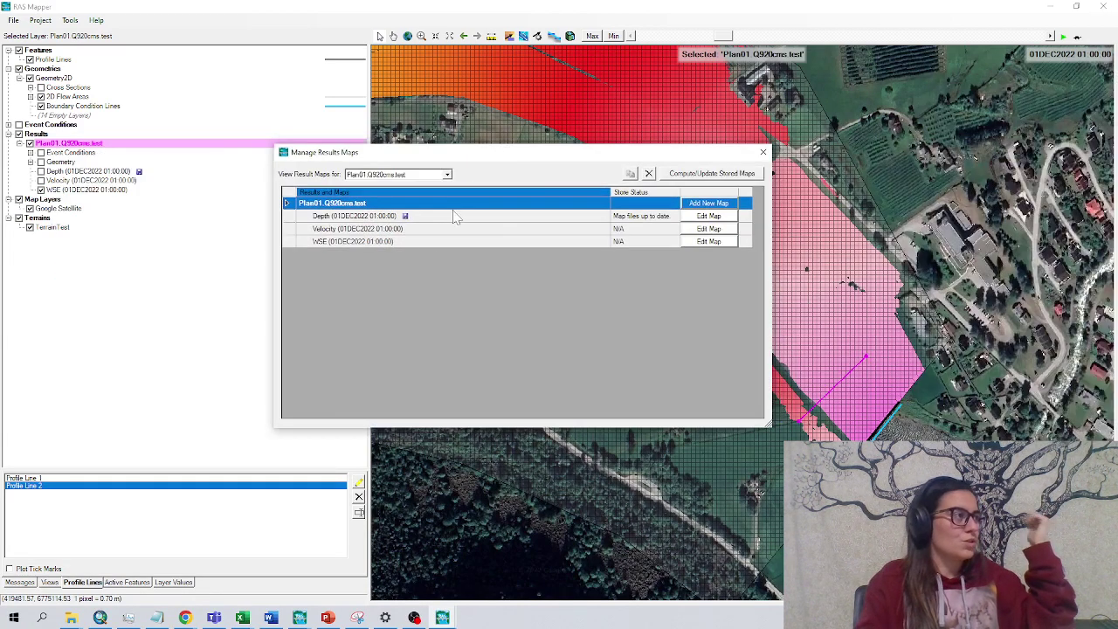
click(360, 229)
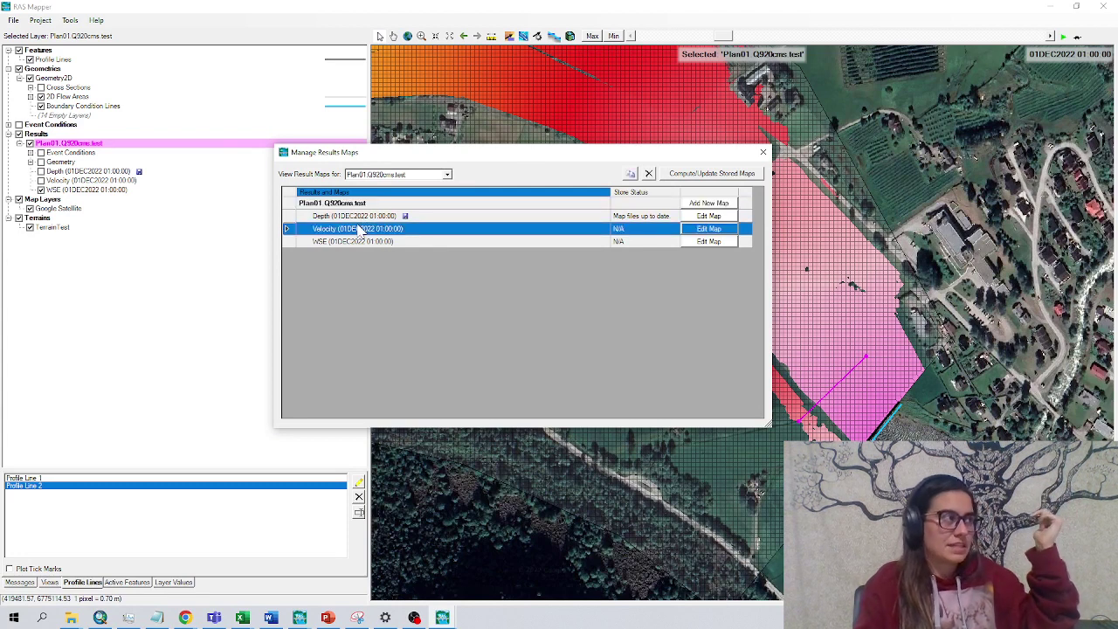
click(703, 229)
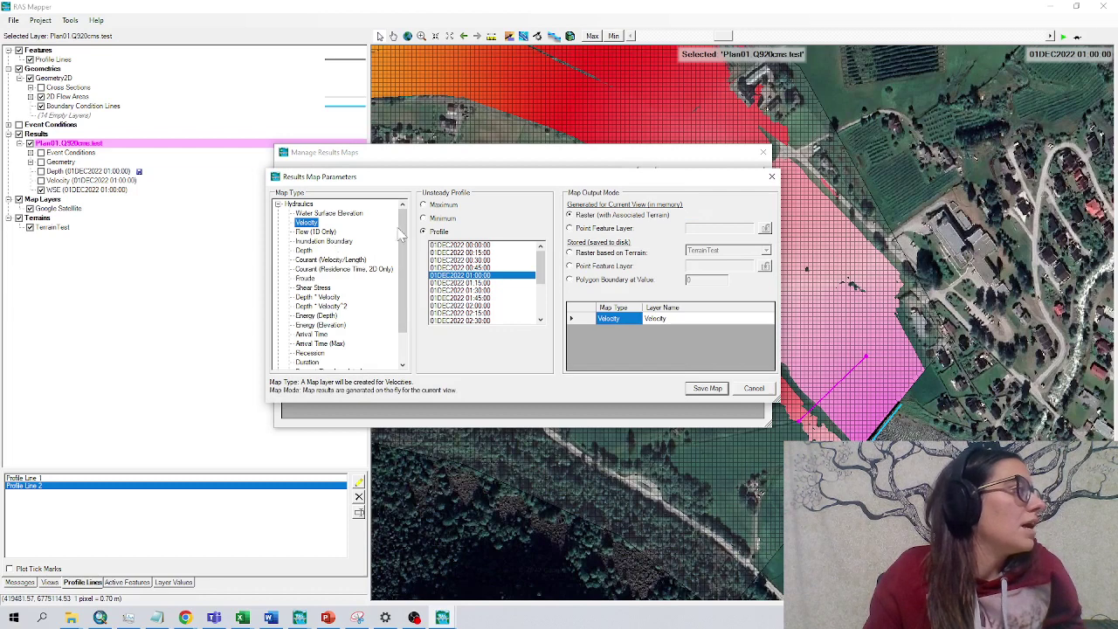
click(485, 305)
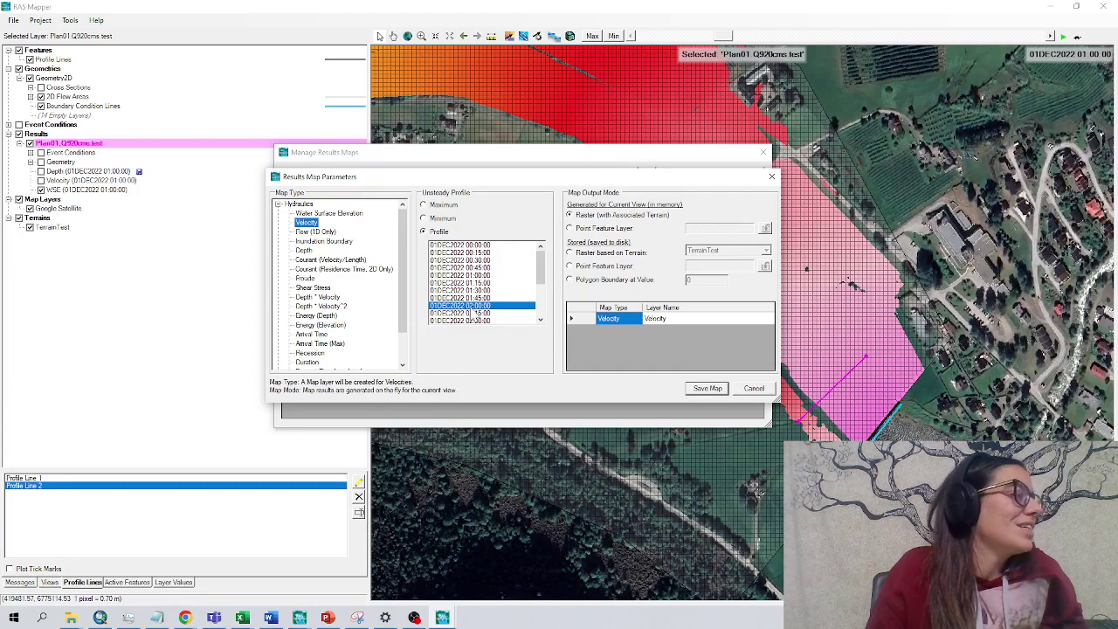
click(570, 253)
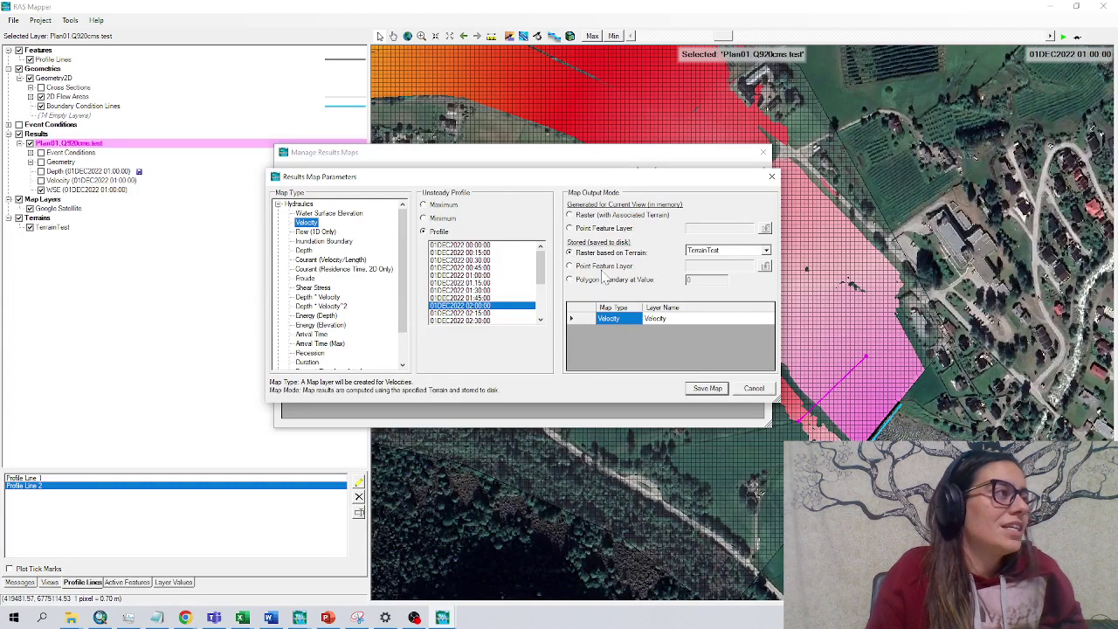
click(708, 388)
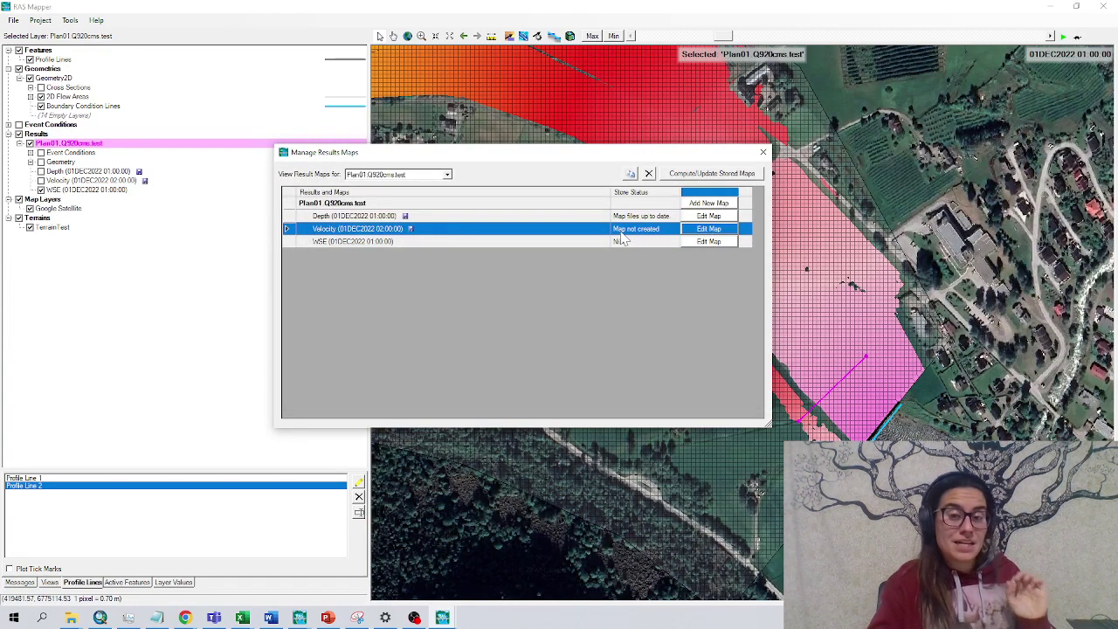
click(687, 174)
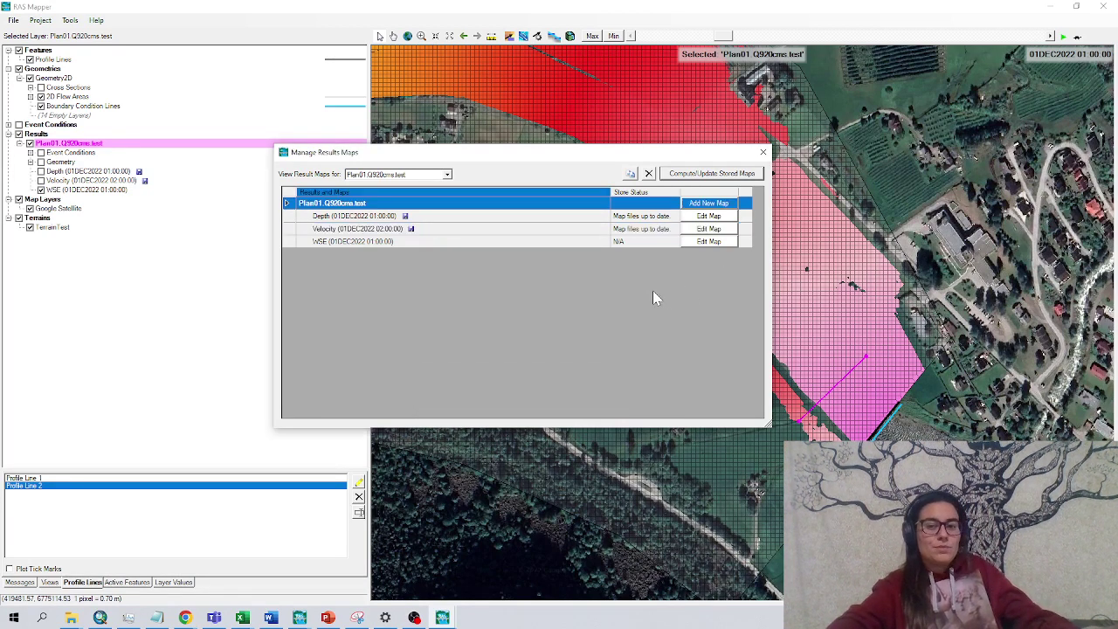
click(762, 153)
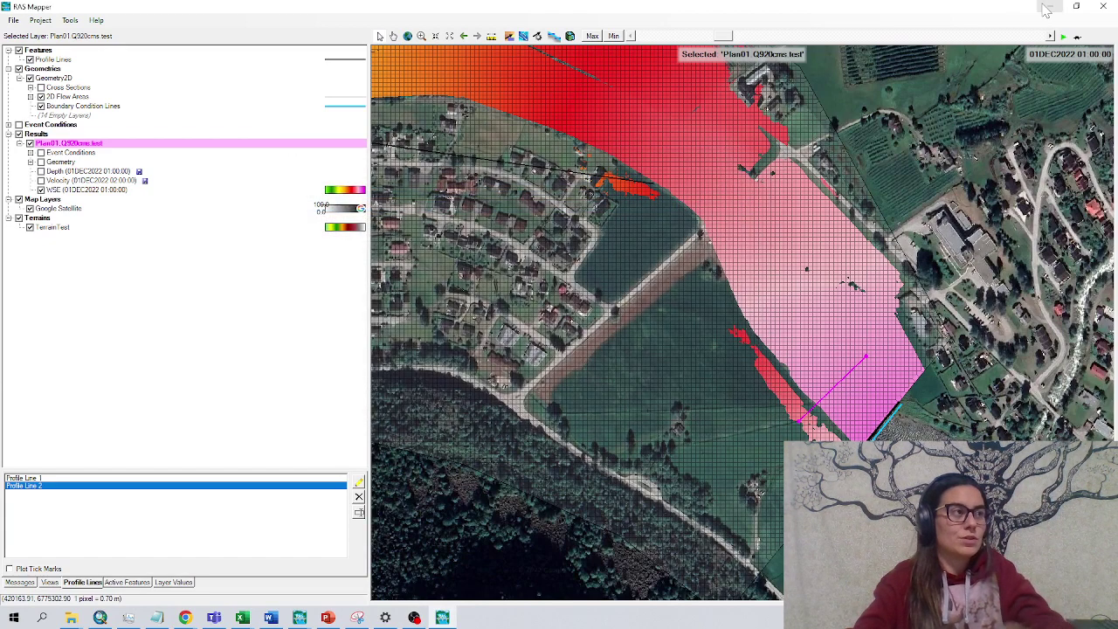
Check the Plan01.Q920cms.test folder for Depth and Velocity raster files, then return to RAS Mapper
click(1047, 7)
double_click(808, 404)
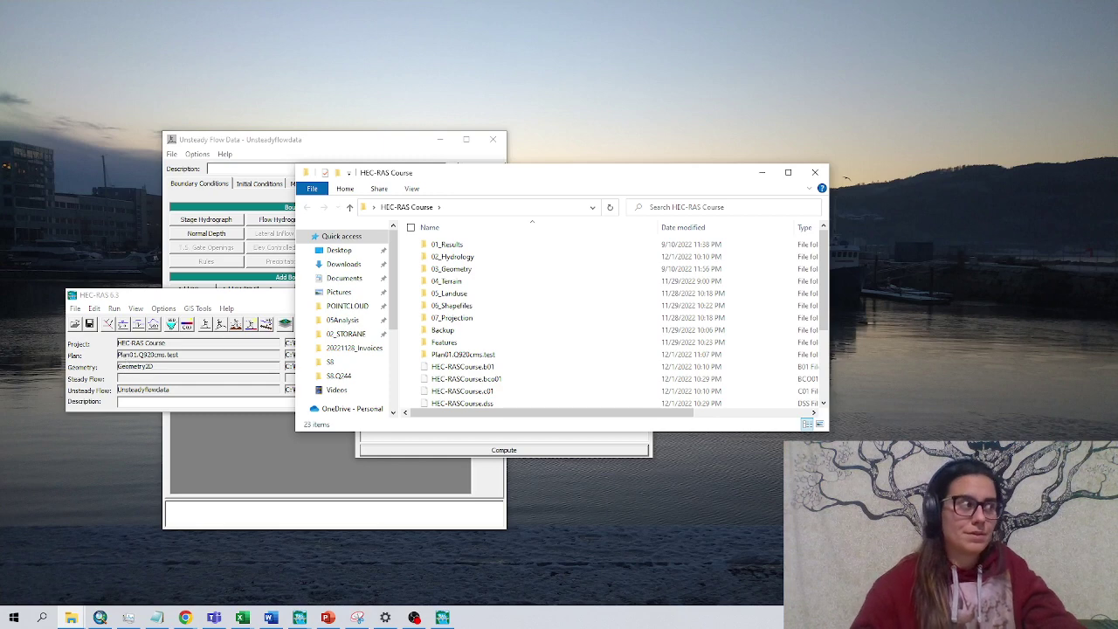
double_click(472, 356)
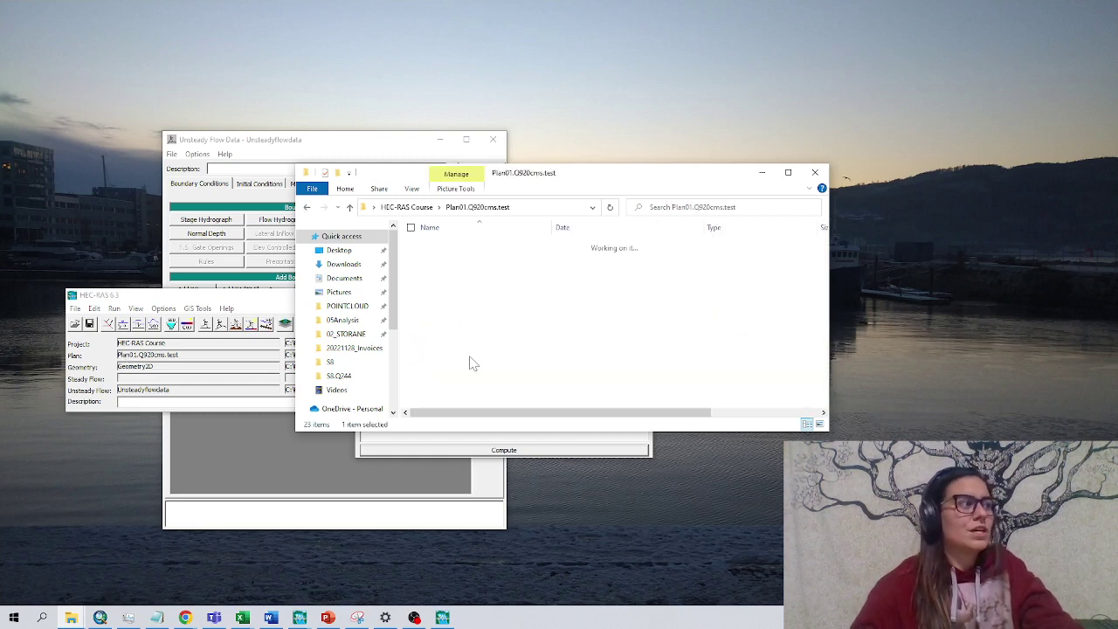
key(ctrl+a)
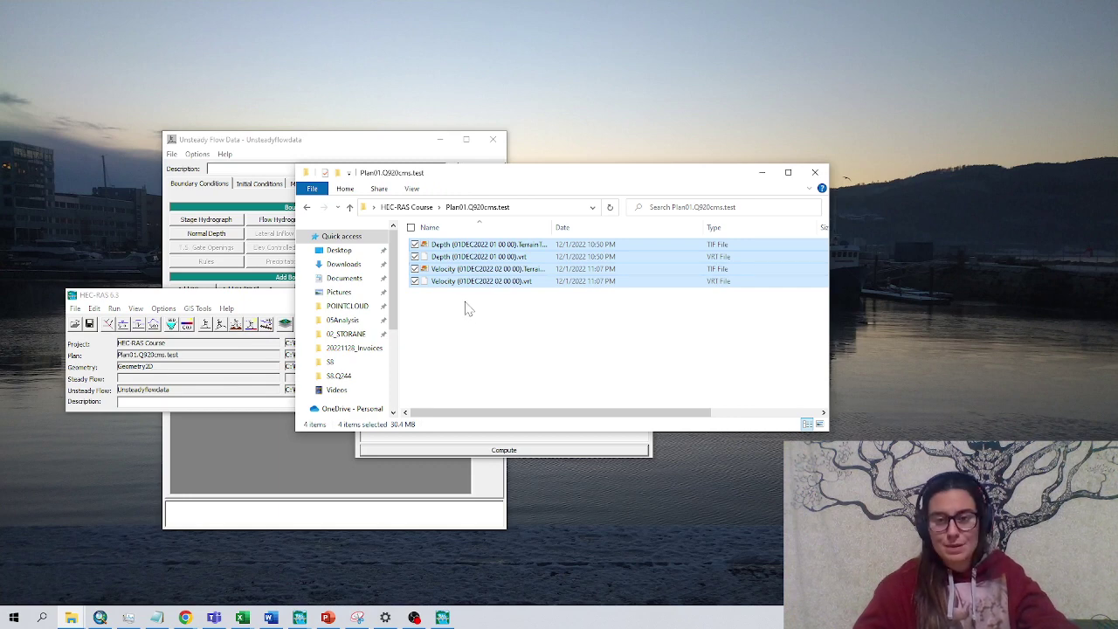
click(815, 172)
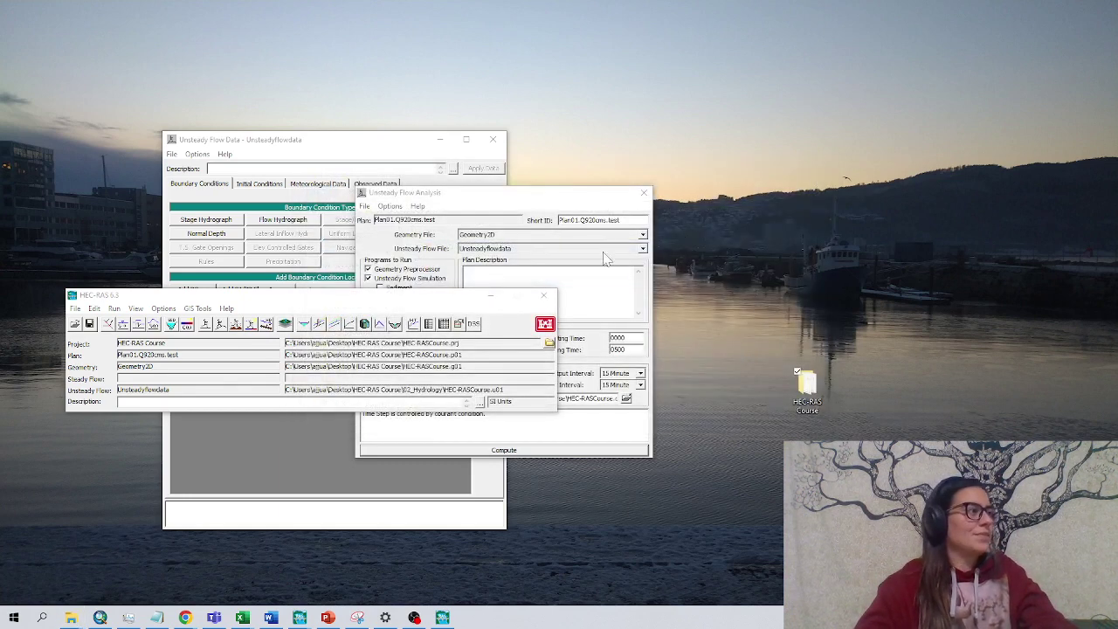
click(286, 324)
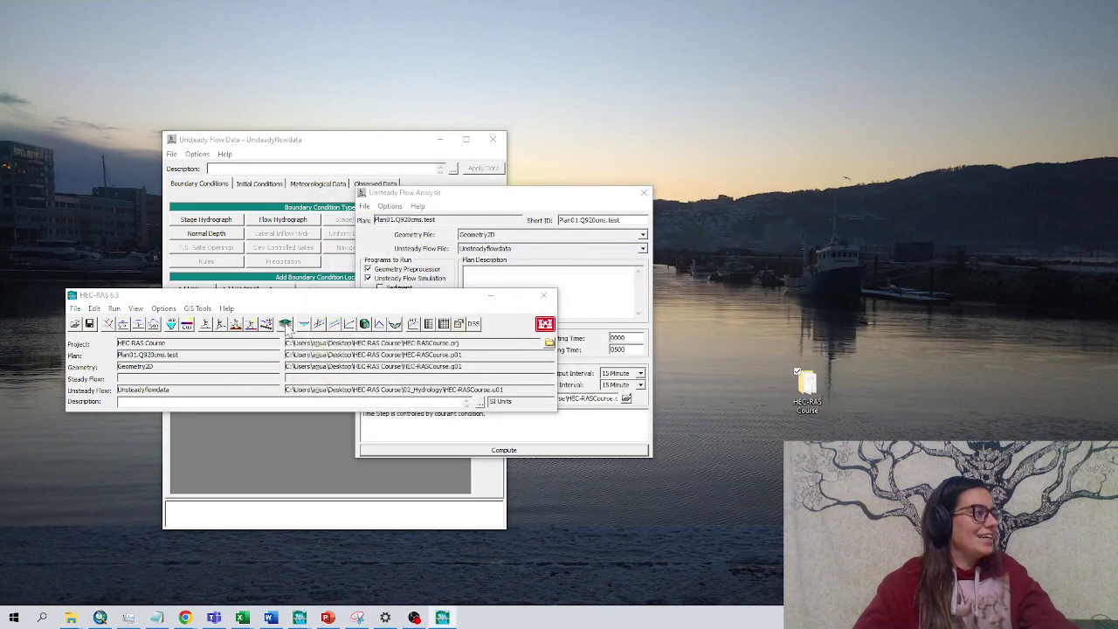
Add a Hydraulics Shear Stress map for 01DEC2022 00:00:00 to Plan01.Q920cms.test through Manage Results Maps
click(442, 618)
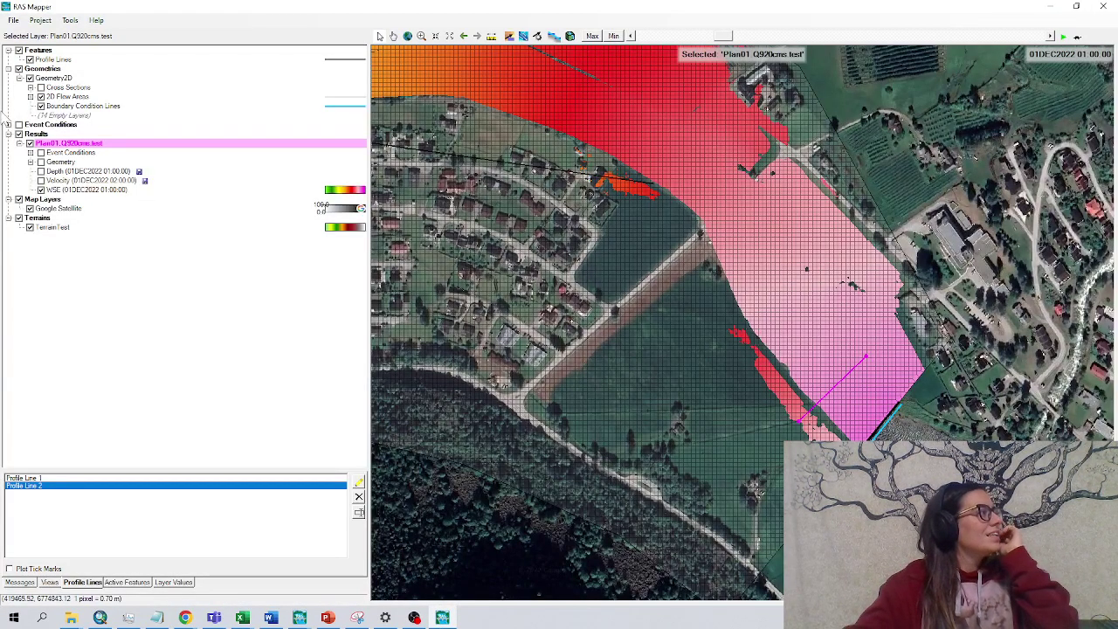
right_click(35, 133)
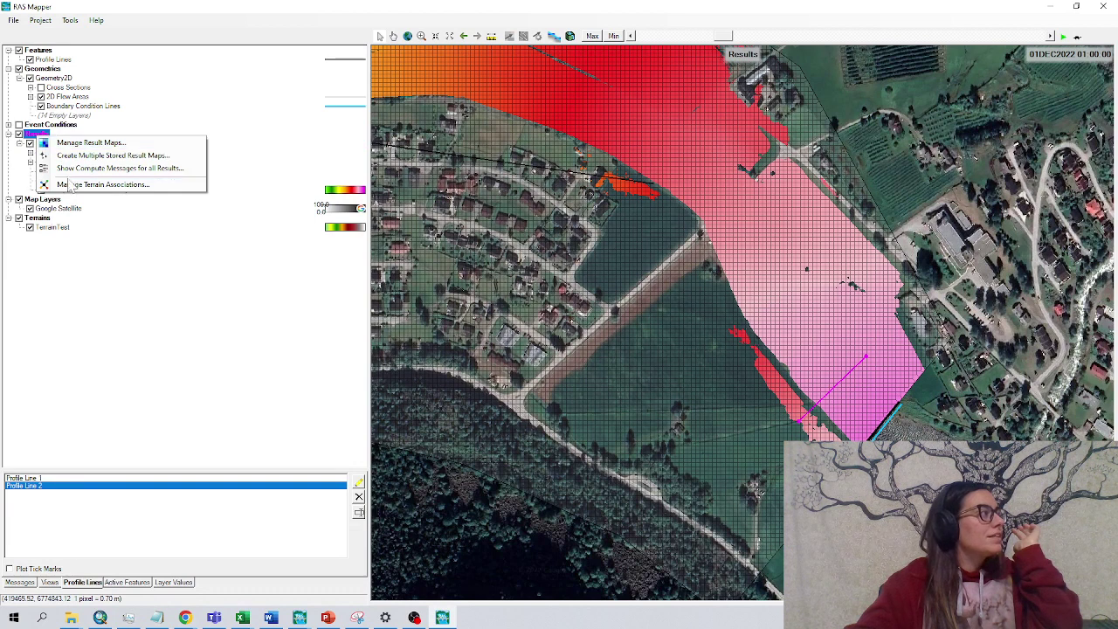
click(28, 161)
right_click(49, 143)
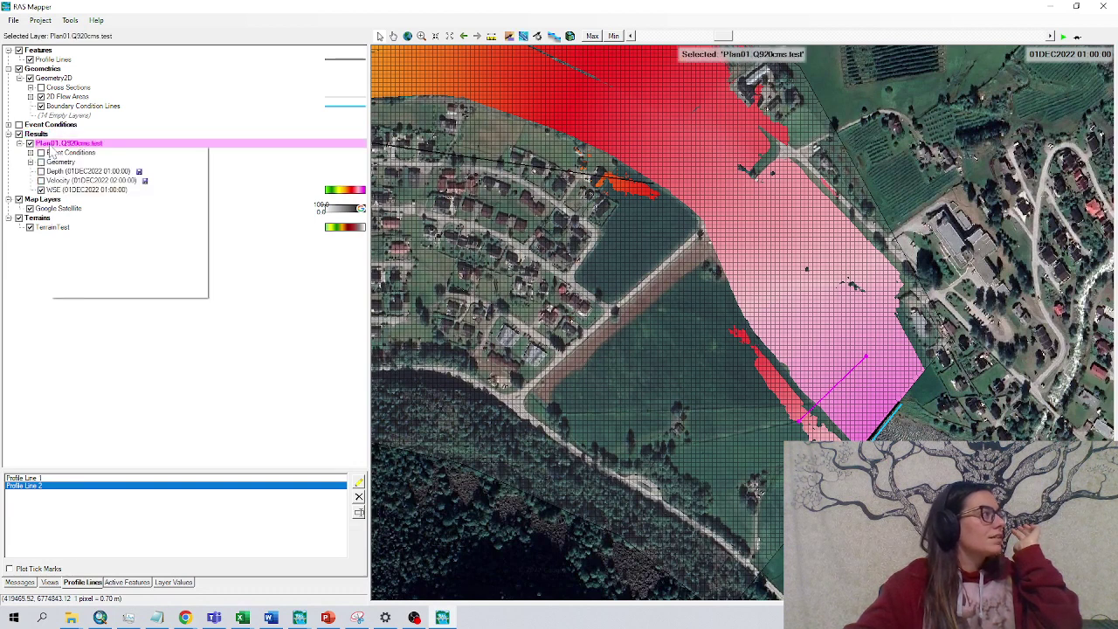
click(100, 290)
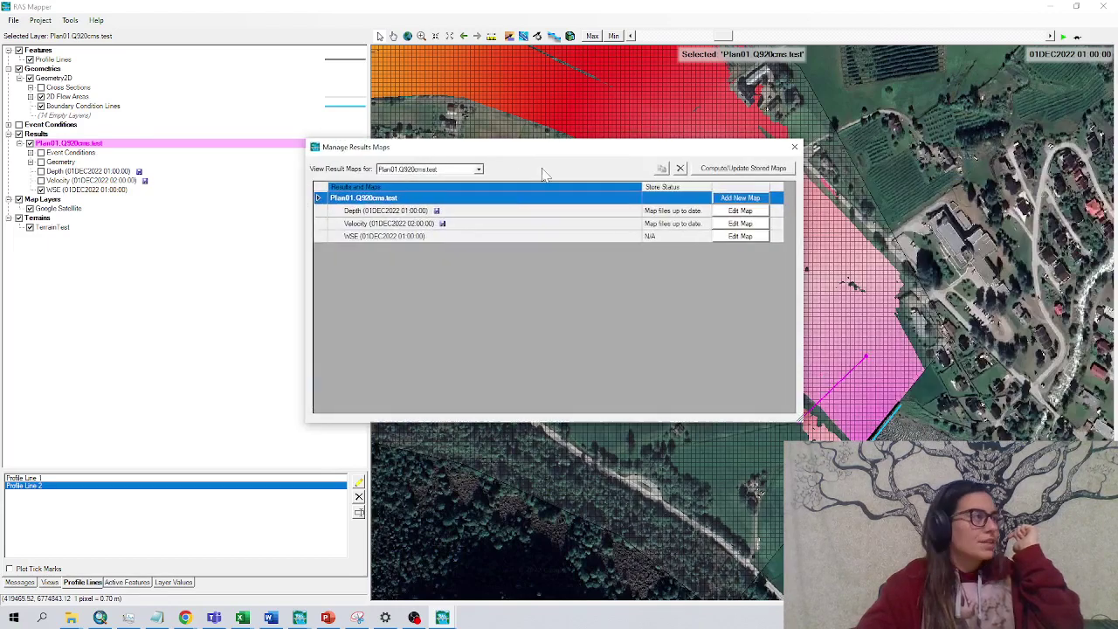
click(739, 197)
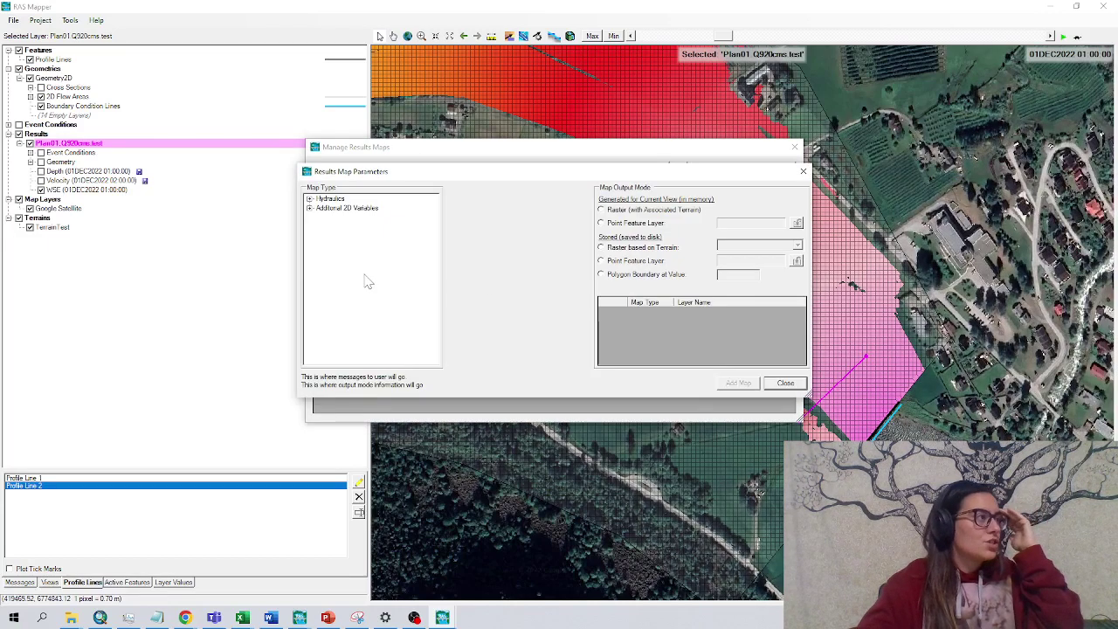
click(310, 199)
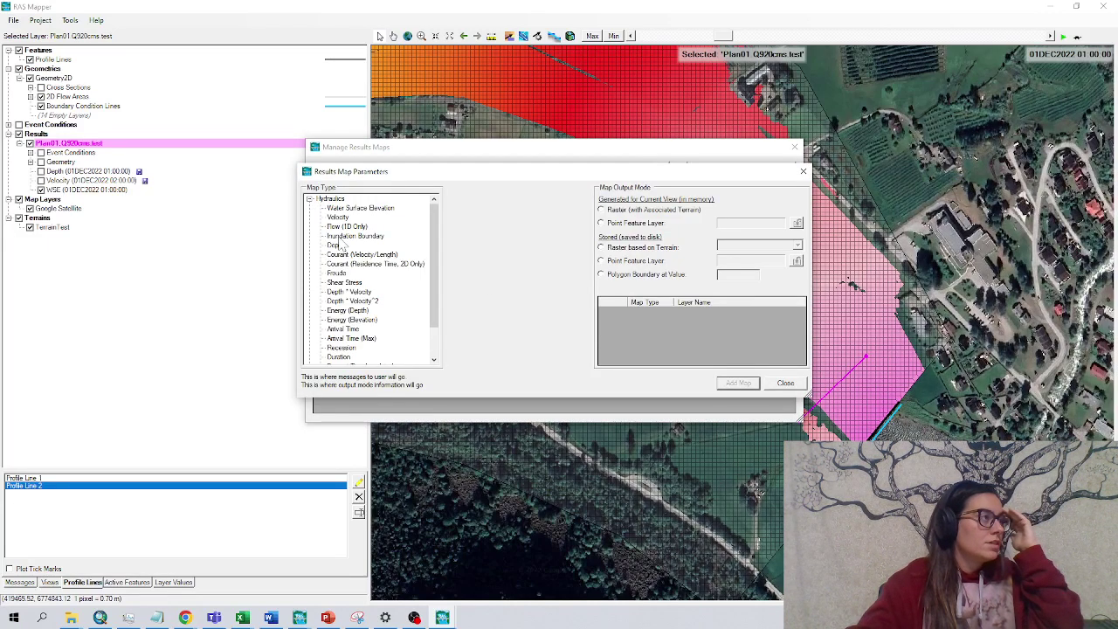
click(348, 282)
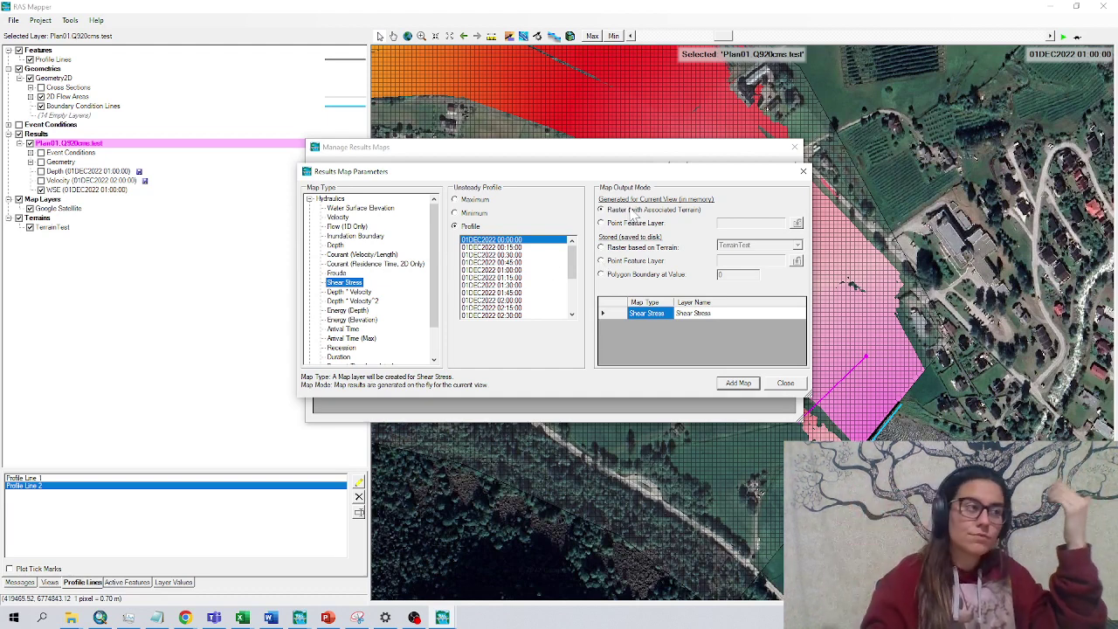
click(741, 386)
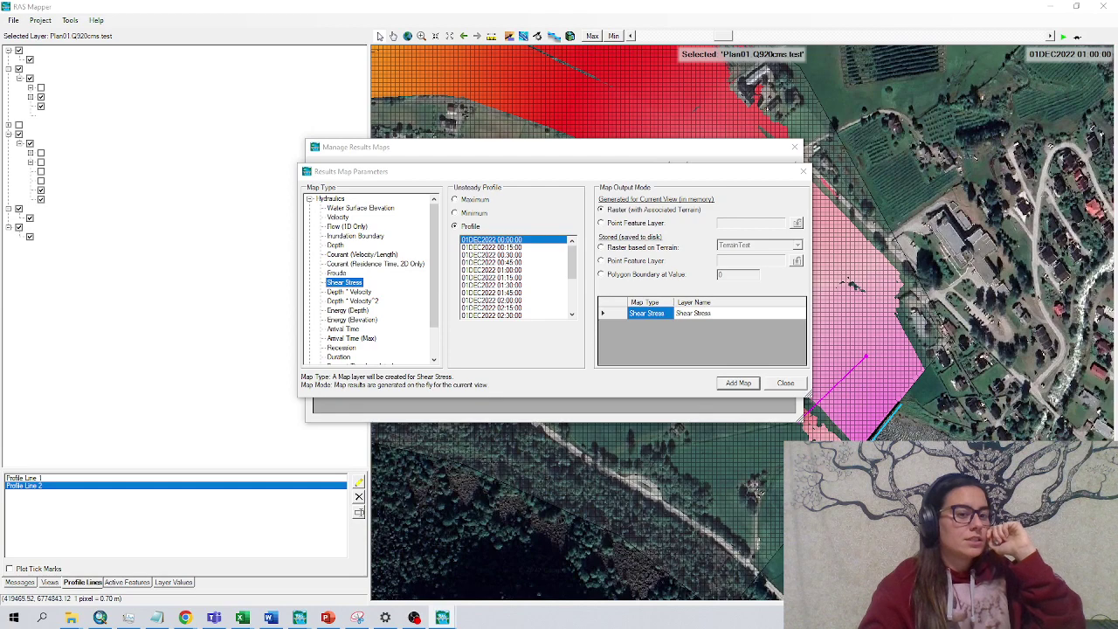
click(785, 384)
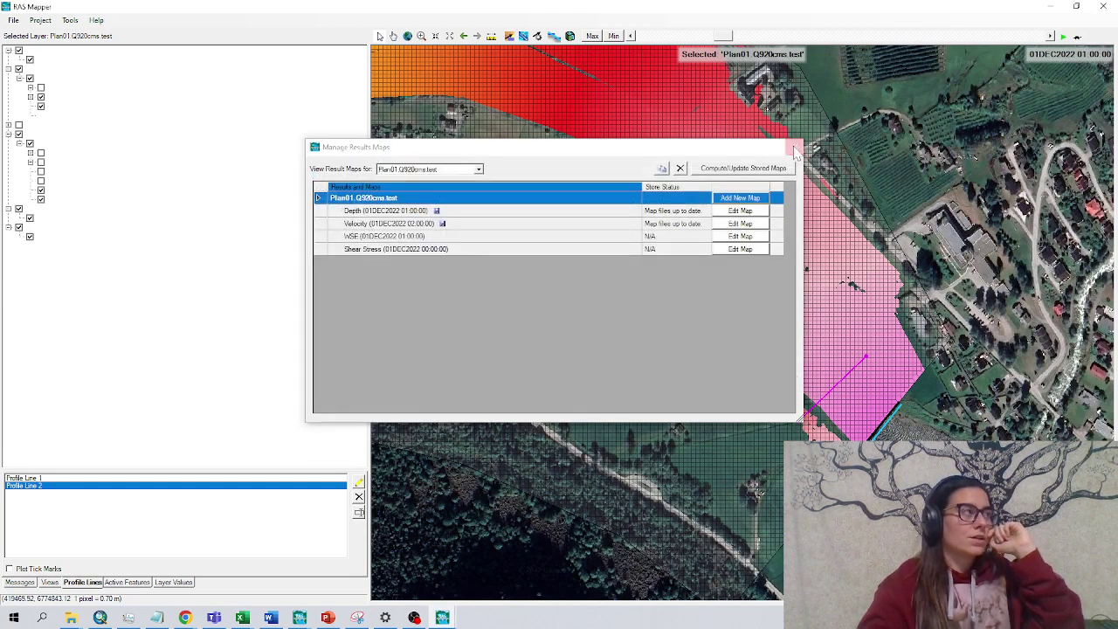
click(794, 147)
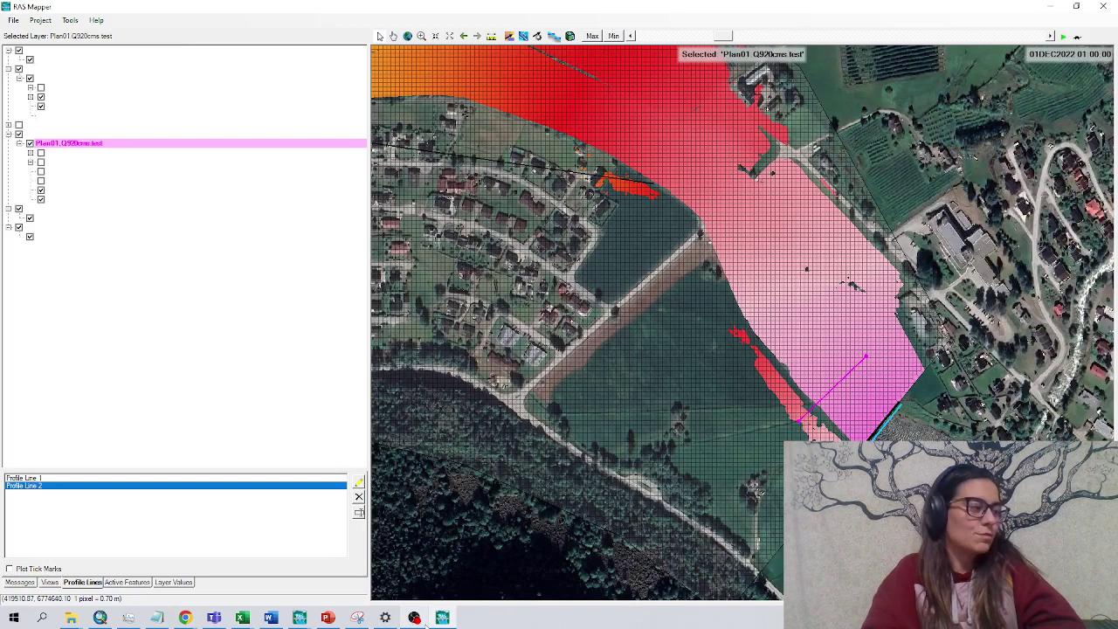
mouse_move(416, 621)
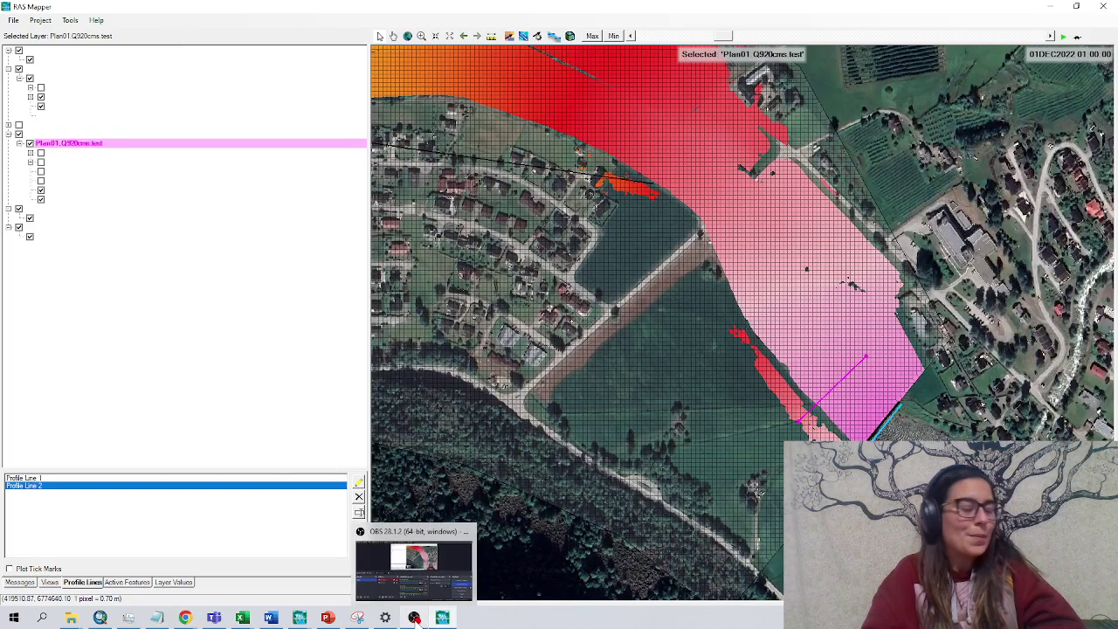